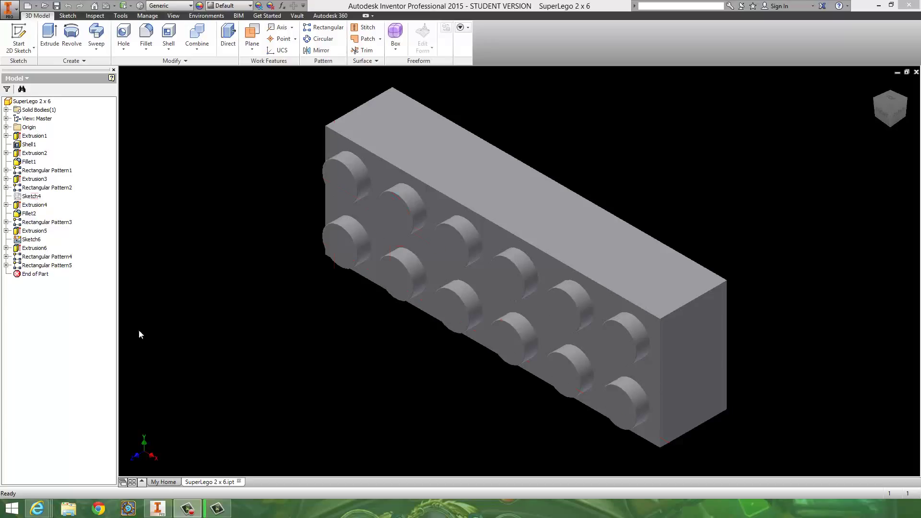
Create a new assembly file from the Standard.iam template.
shift+middle_drag(314, 330, 542, 252)
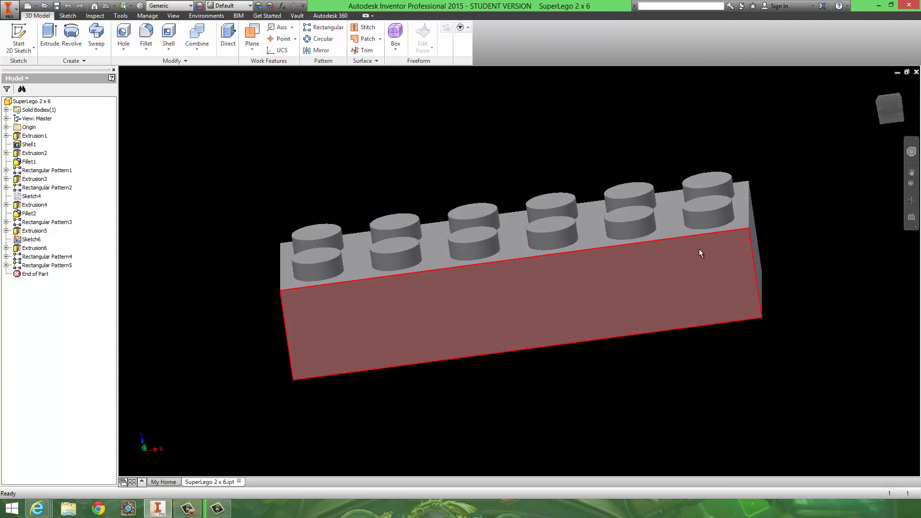
middle_drag(562, 304, 550, 248)
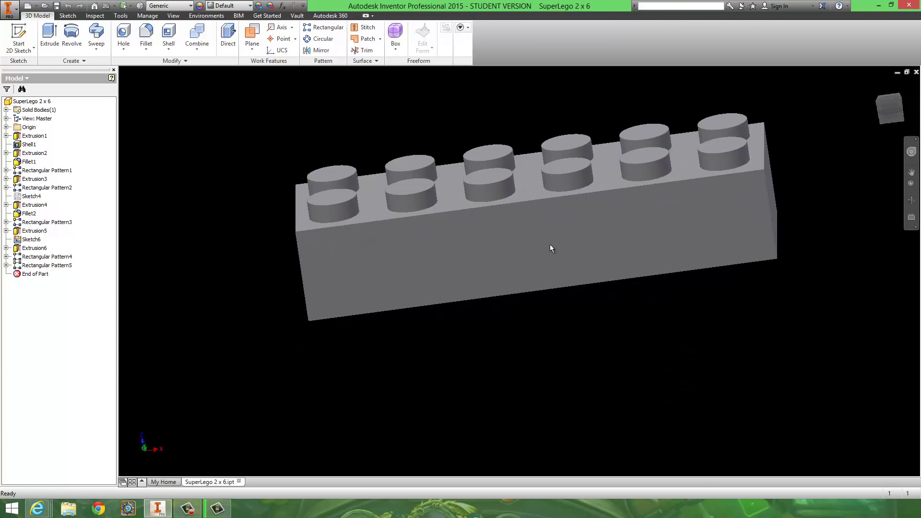
click(8, 10)
click(28, 42)
click(482, 164)
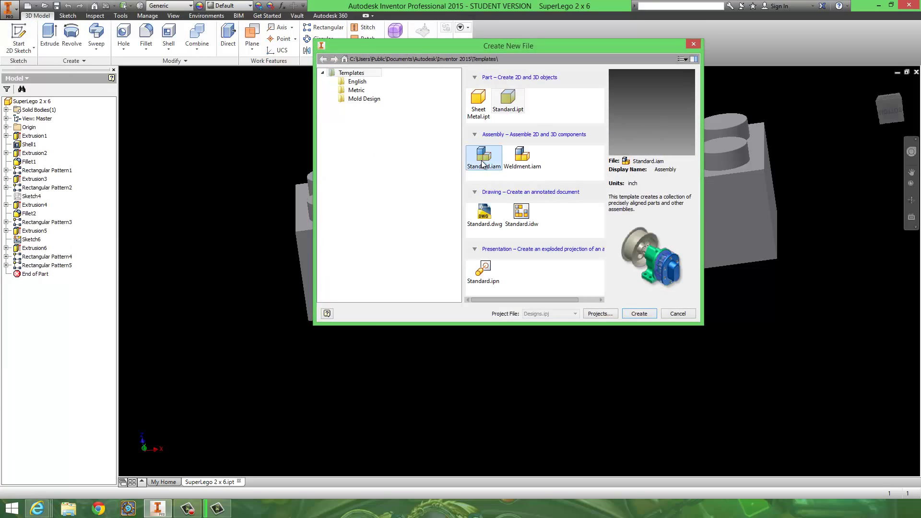
double_click(484, 158)
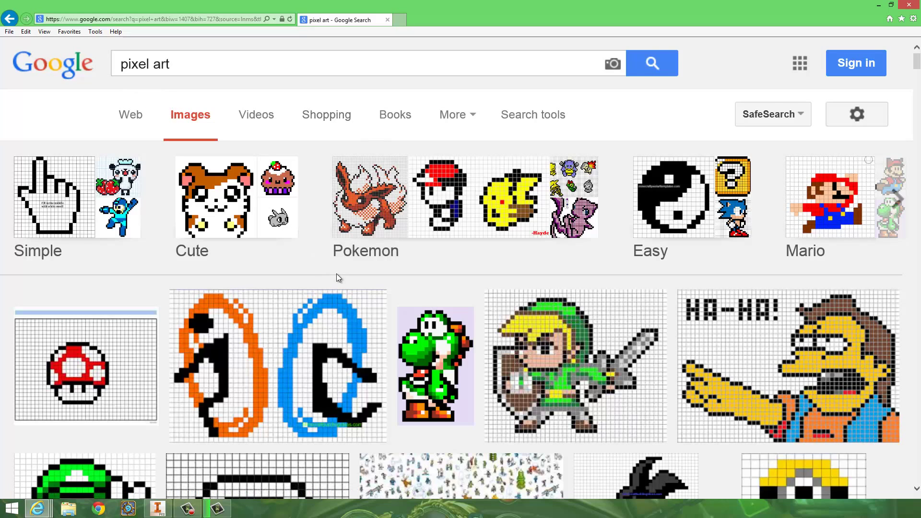
Switch to Internet Explorer and look through the Google image results for pixel art for designs that could be built from bricks.
scroll(235, 307, down, 4)
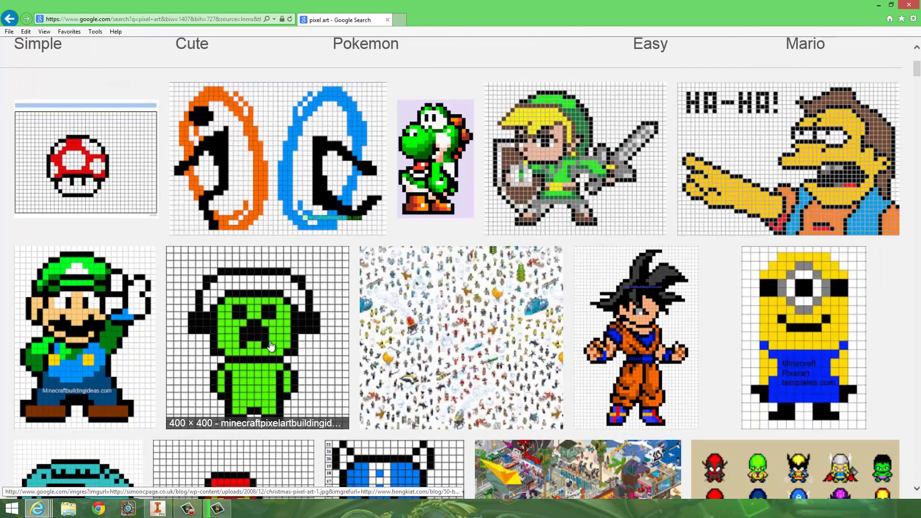
scroll(65, 346, down, 4)
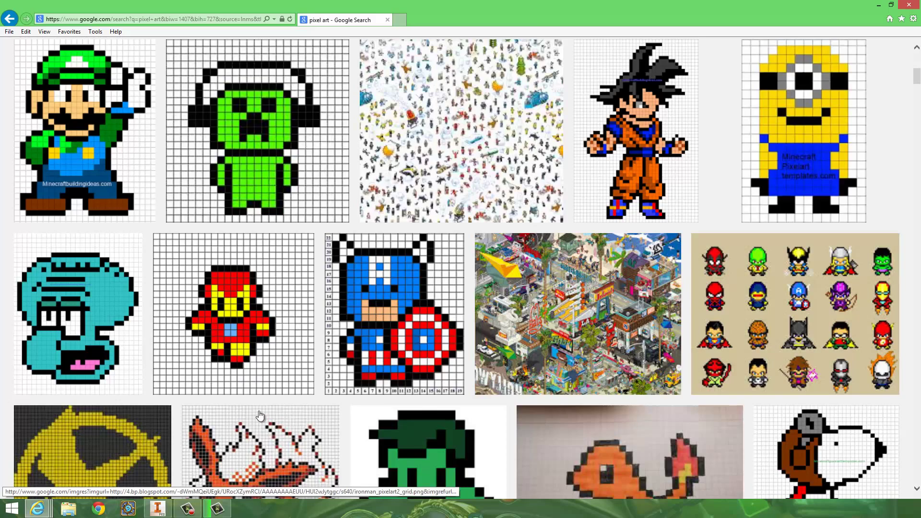
scroll(260, 414, down, 3)
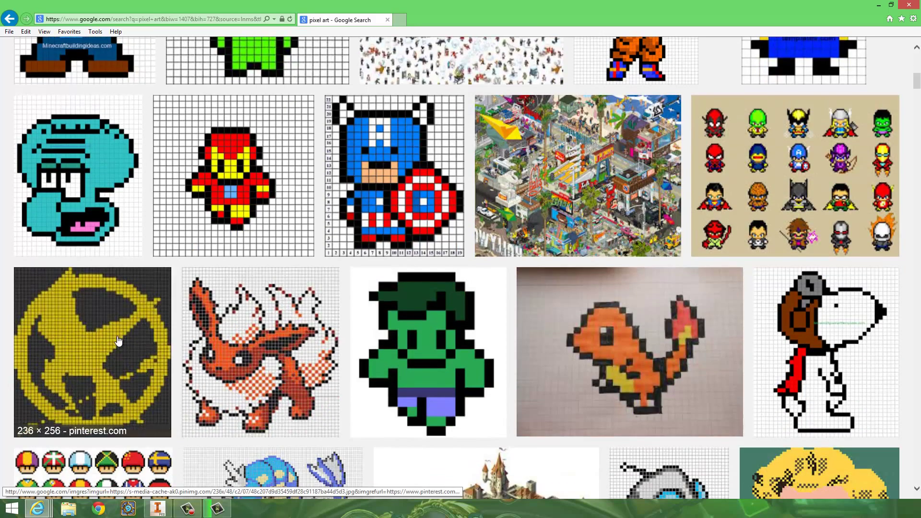
scroll(664, 385, down, 1)
scroll(663, 385, down, 3)
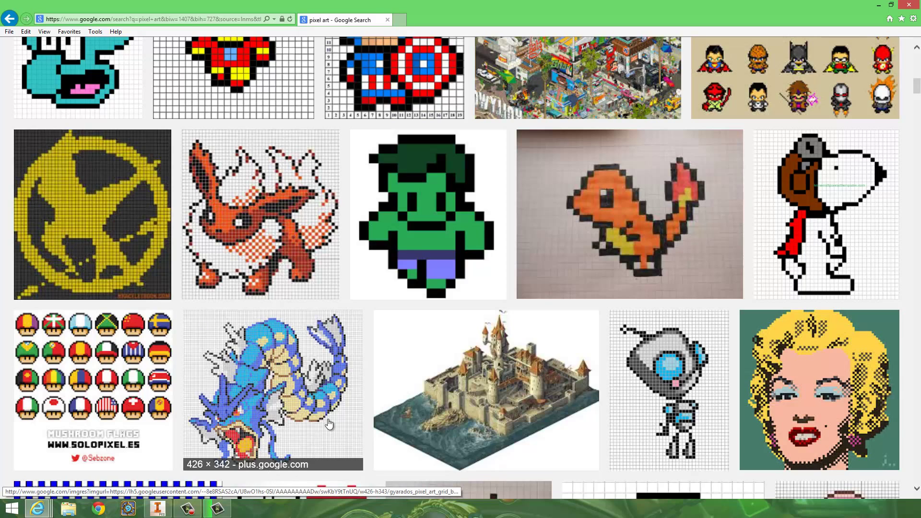
scroll(275, 438, down, 3)
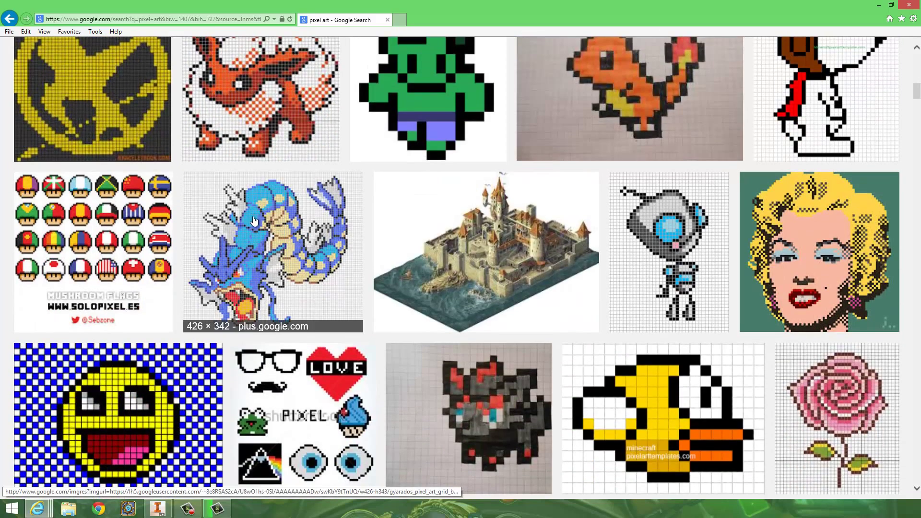
scroll(268, 360, down, 4)
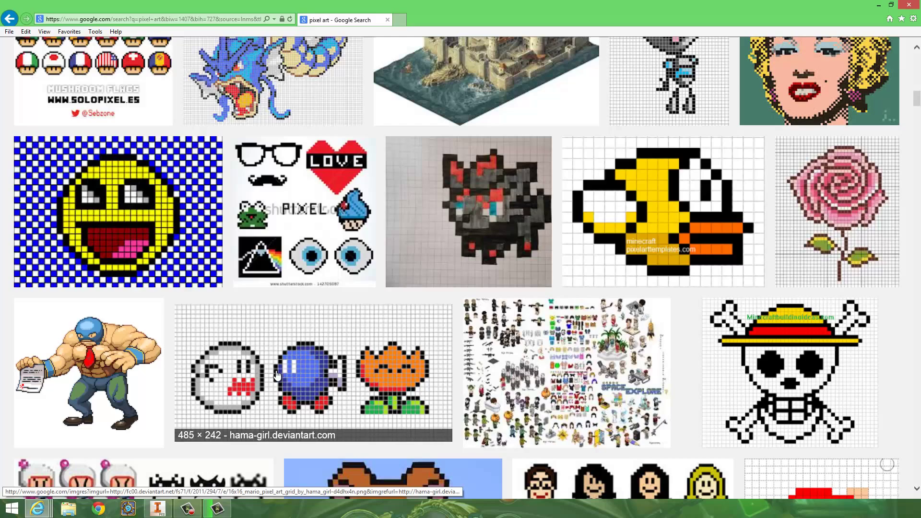
scroll(342, 407, down, 4)
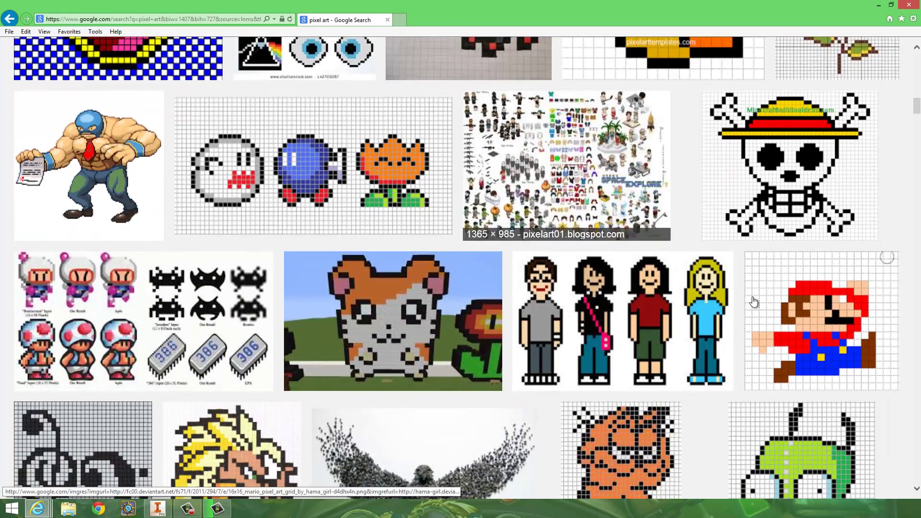
scroll(658, 351, down, 3)
scroll(266, 398, down, 7)
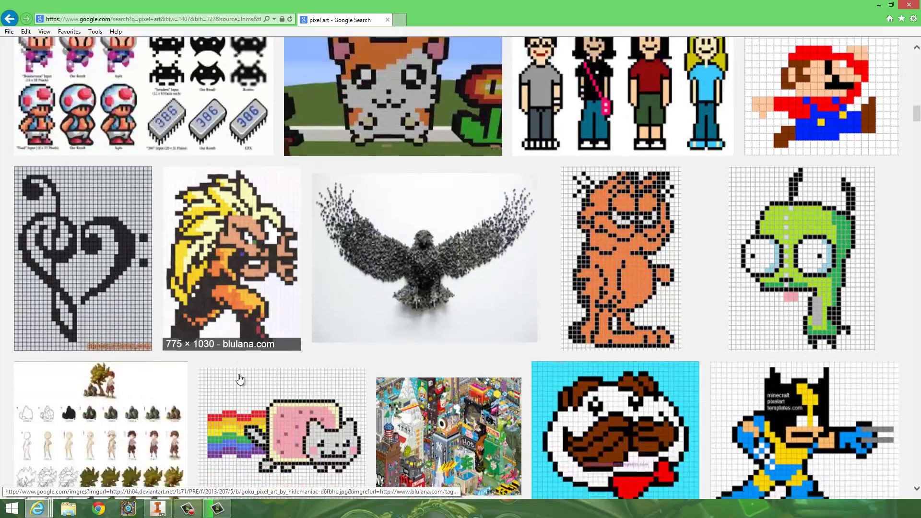
scroll(528, 417, up, 15)
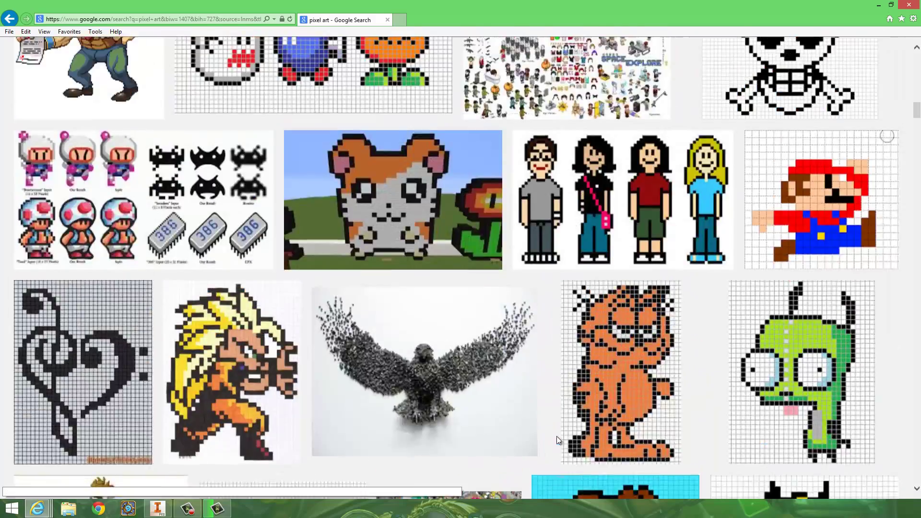
scroll(528, 417, up, 10)
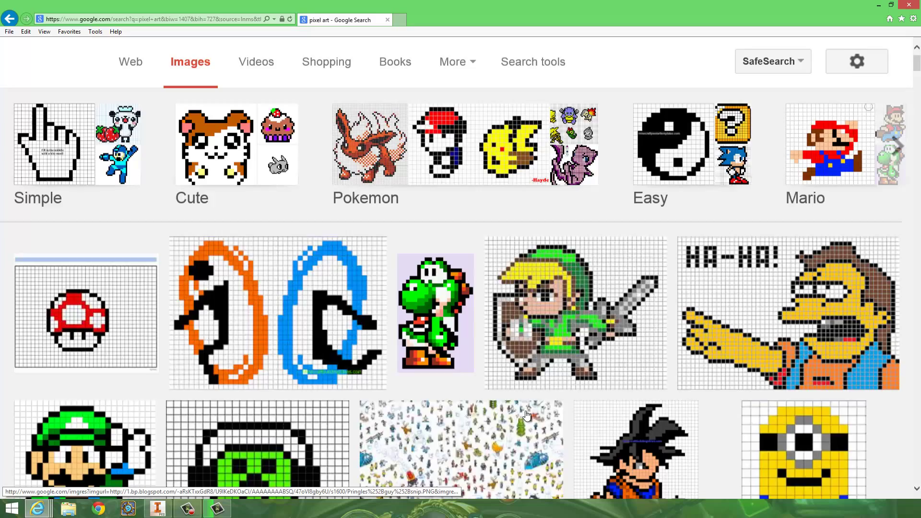
scroll(524, 394, down, 6)
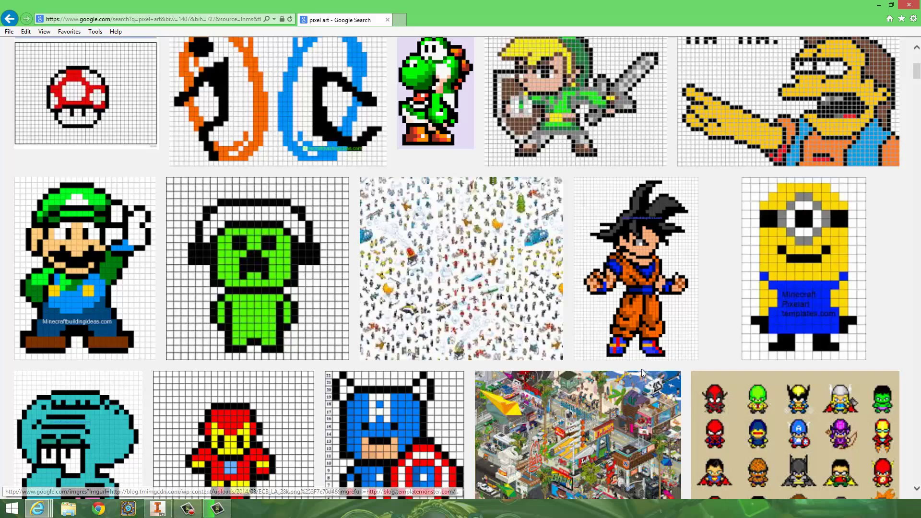
scroll(534, 395, up, 3)
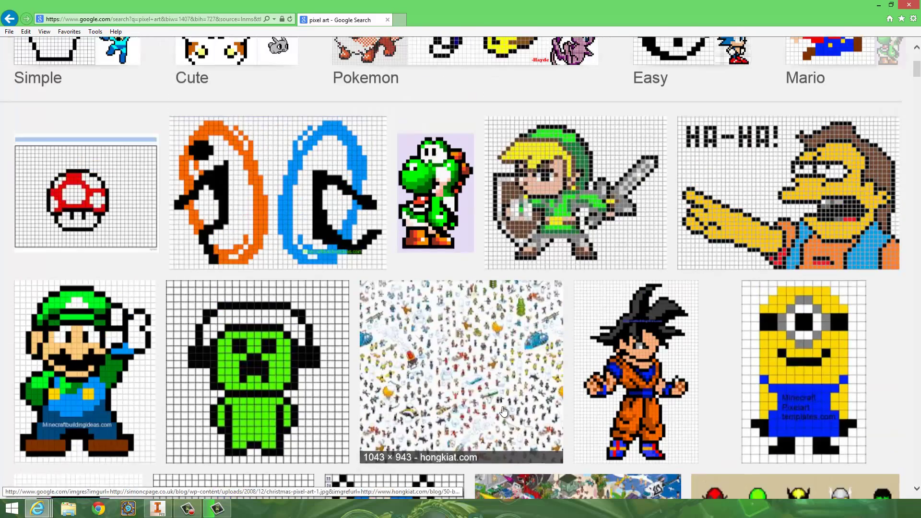
Open the Link pixel-art grid image at full size and examine its blocks from the hat down to the feet.
click(497, 306)
scroll(517, 435, up, 4)
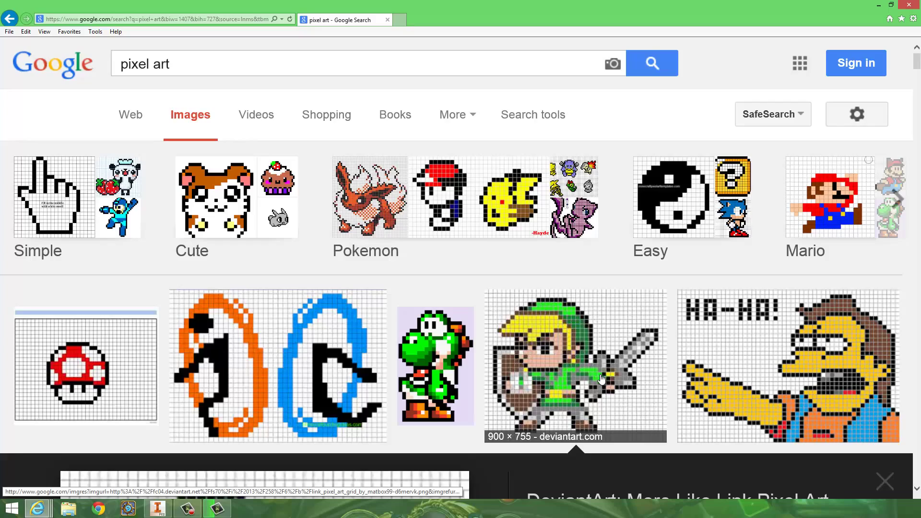
scroll(619, 364, down, 6)
click(651, 306)
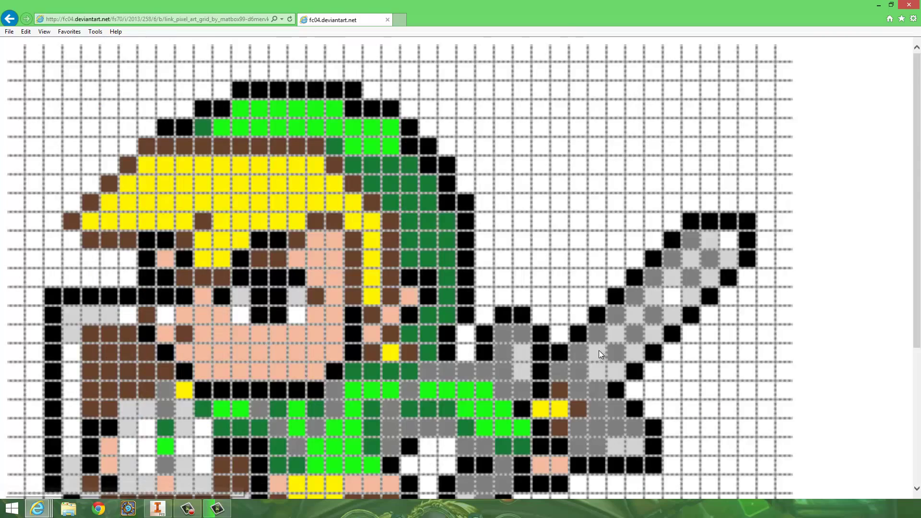
scroll(586, 358, down, 4)
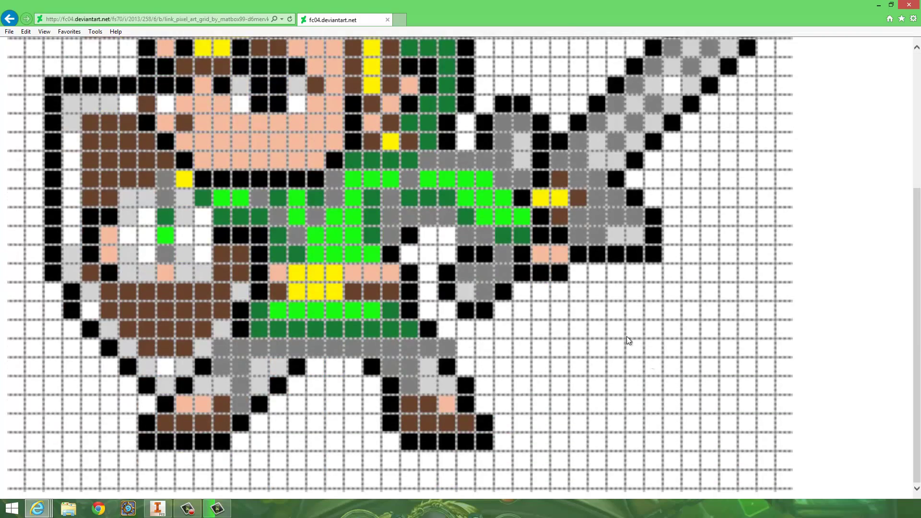
scroll(627, 340, up, 4)
scroll(370, 233, down, 2)
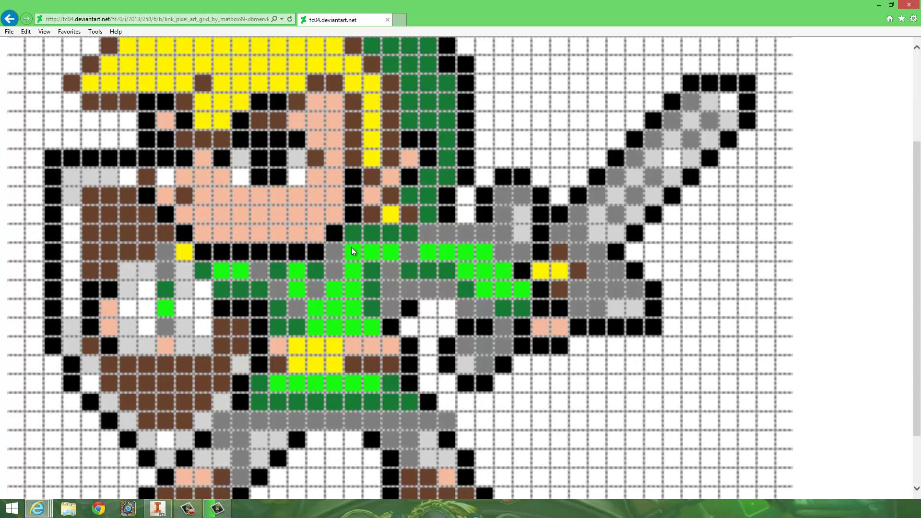
scroll(393, 322, down, 2)
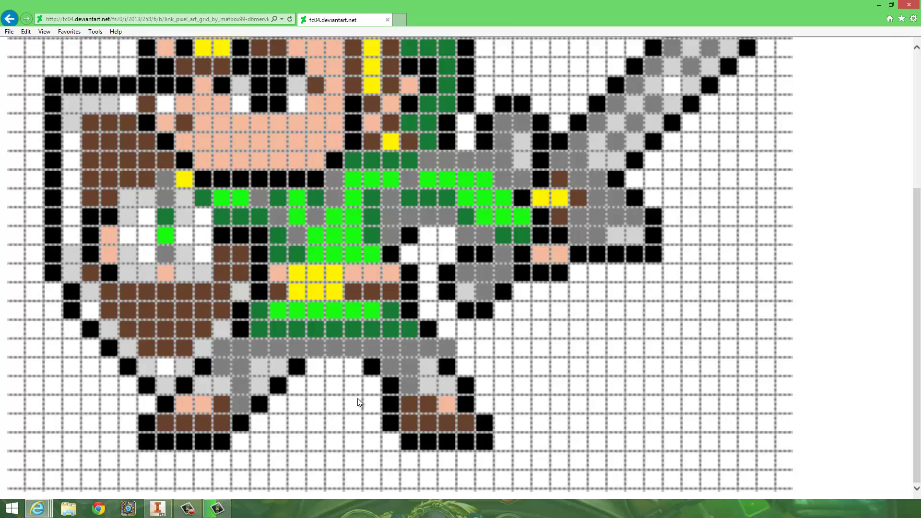
scroll(350, 174, up, 5)
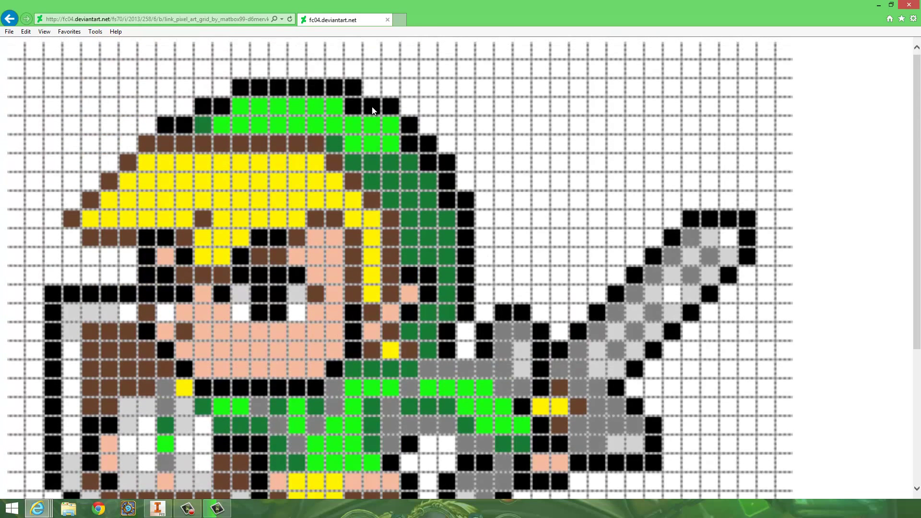
scroll(355, 122, down, 5)
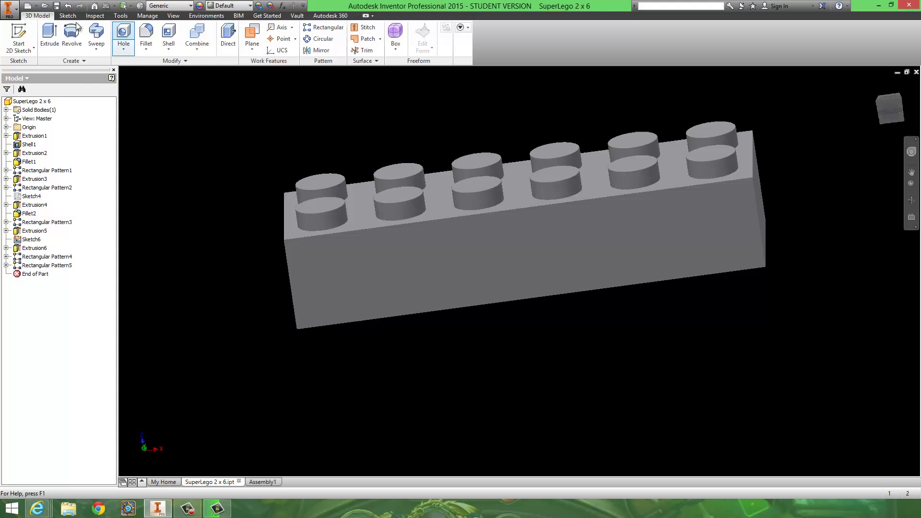
Switch to Autodesk Inventor and save the brick part as SuperLego 2 x 10 in the Super Lego Parts folder, accepting the location outside the project.
click(8, 9)
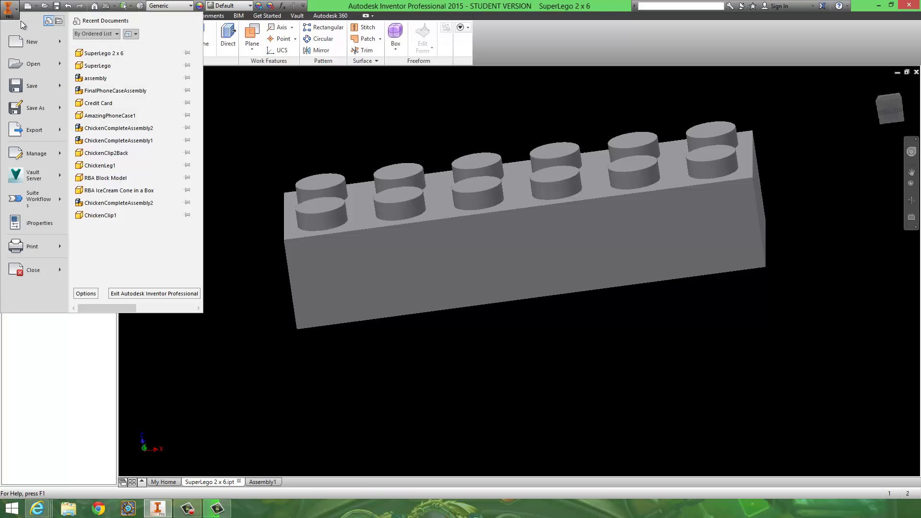
click(34, 113)
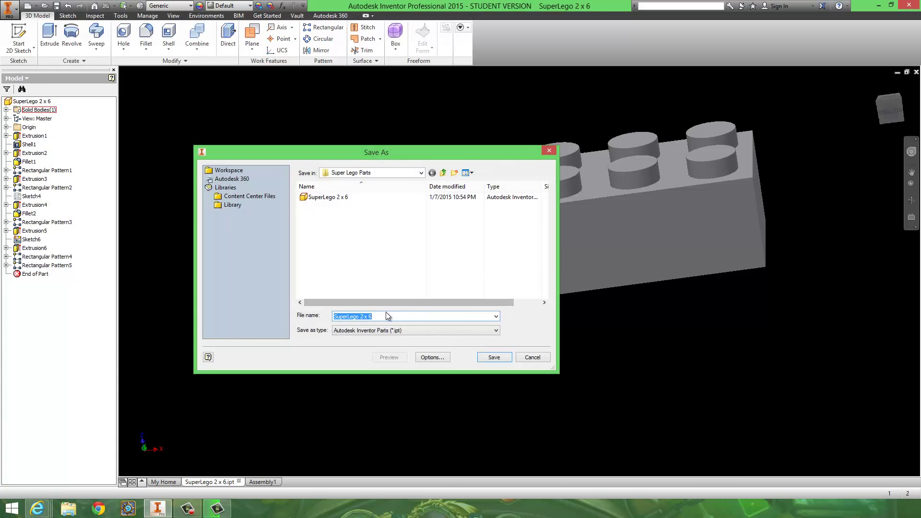
key(BackSpace)
text(10)
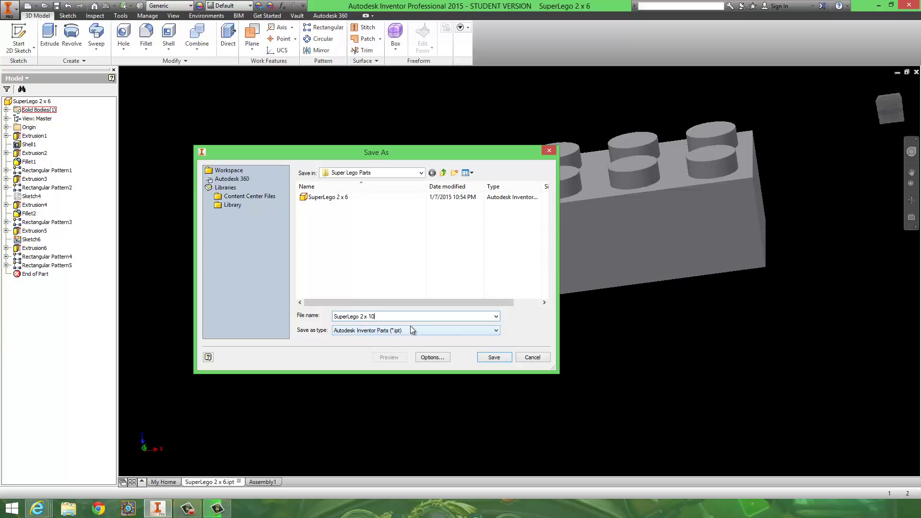
click(496, 358)
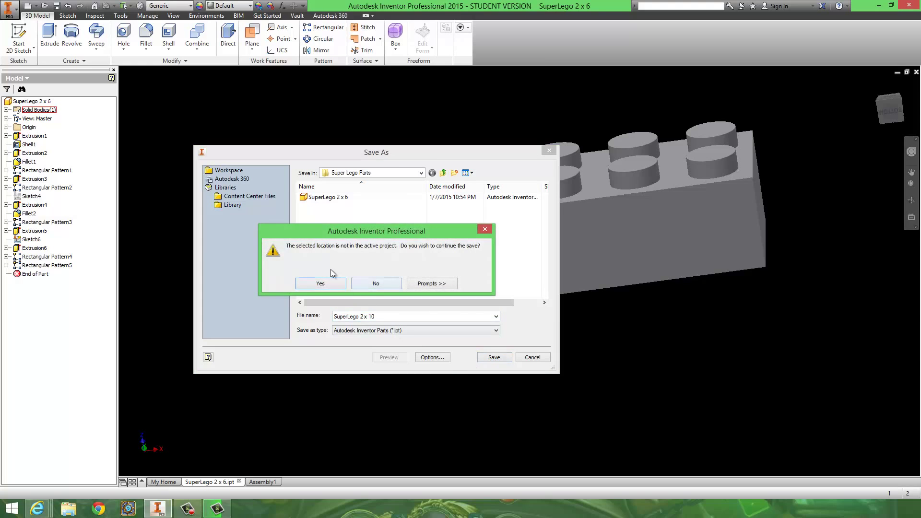
click(335, 283)
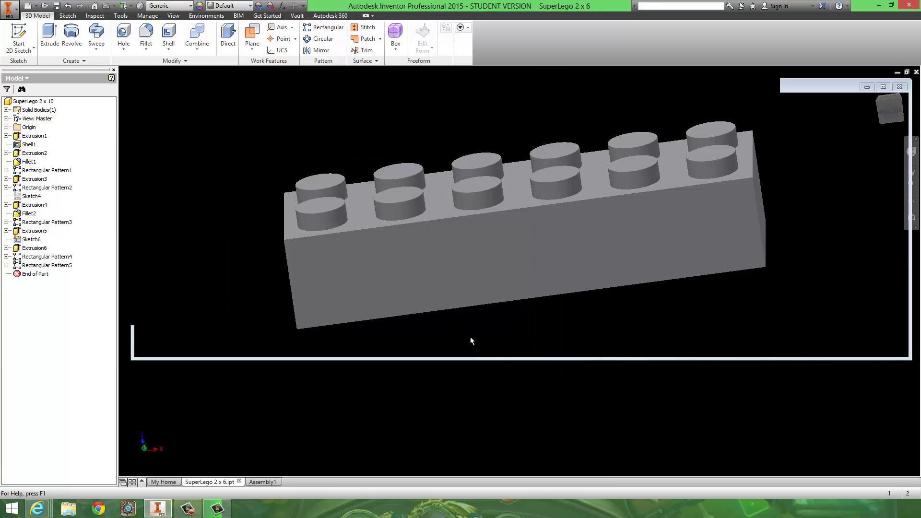
Edit the part's parameters to lengthen the brick to two rows of ten studs.
click(148, 16)
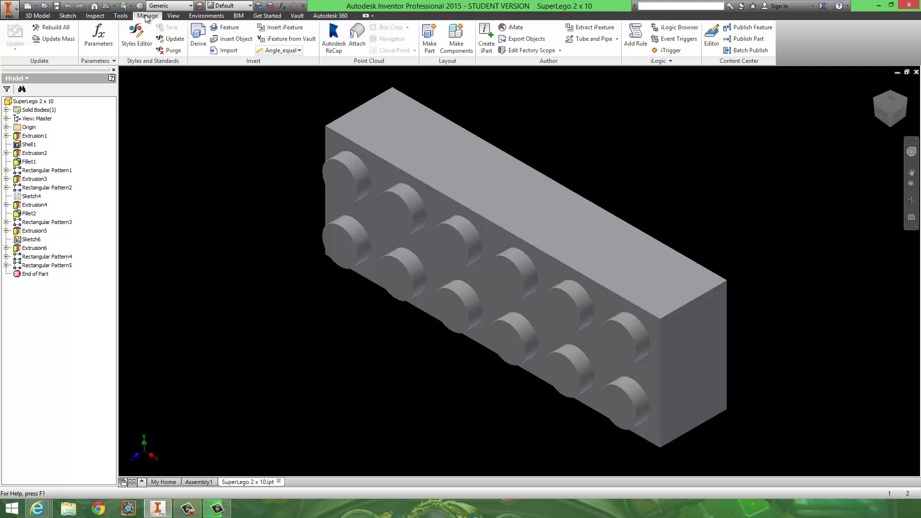
click(106, 40)
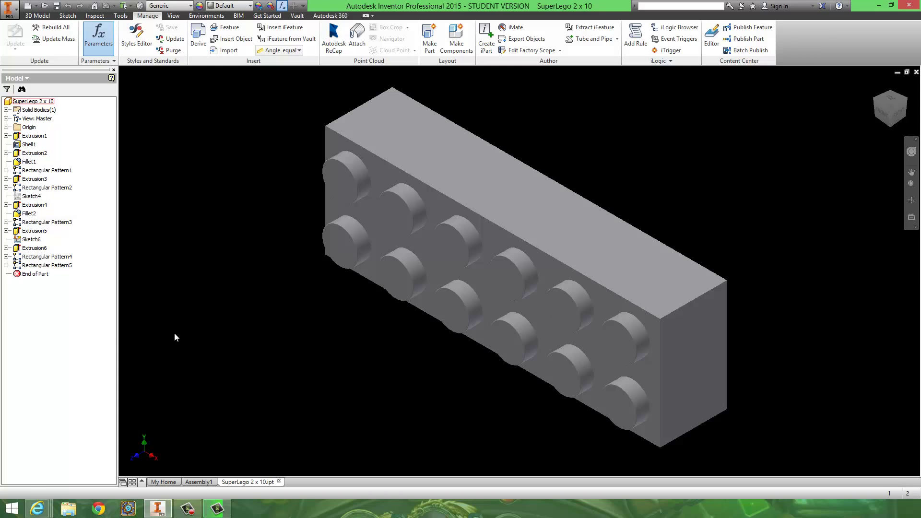
scroll(421, 329, down, 3)
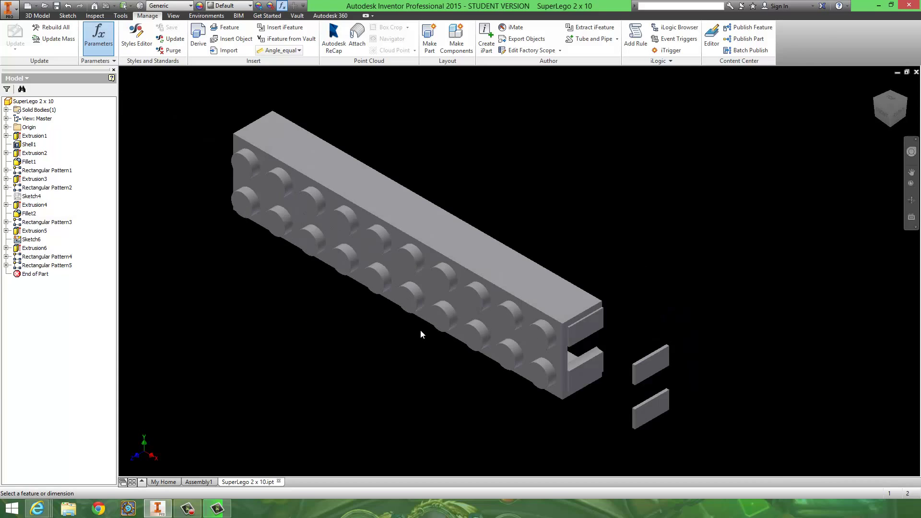
Start a sketch on the brick's studded face and project its end edge nearest the detached pieces.
shift+middle_drag(389, 350, 594, 334)
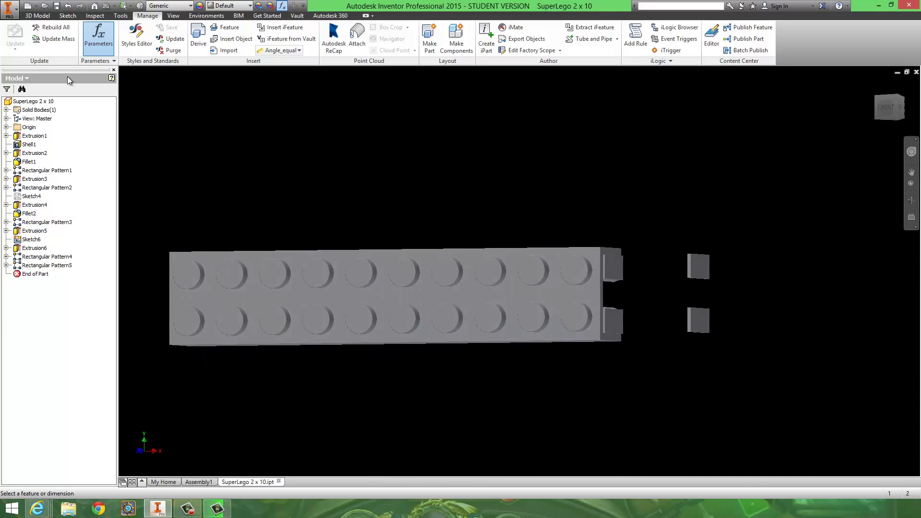
click(37, 16)
click(18, 38)
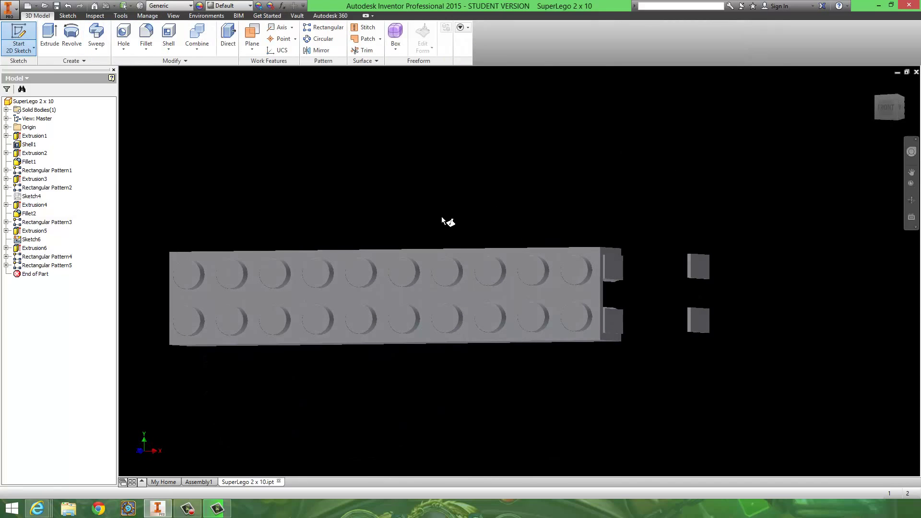
click(586, 297)
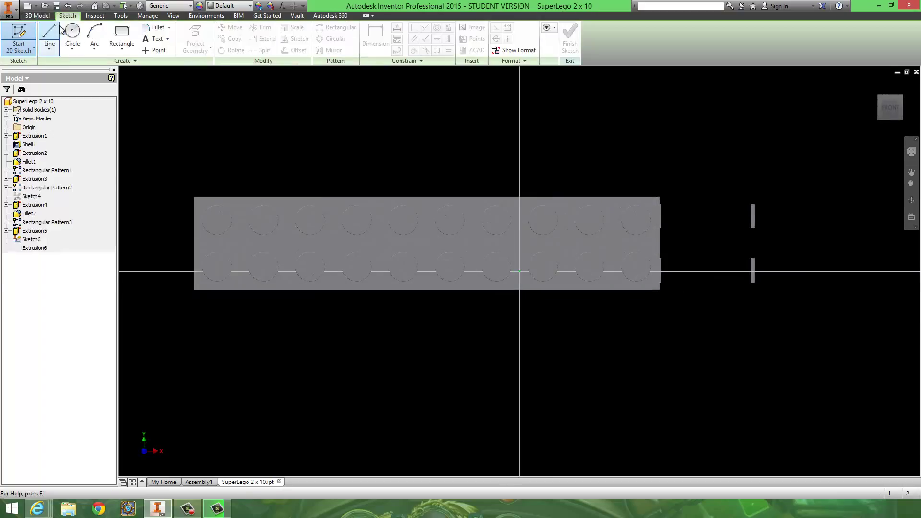
click(122, 34)
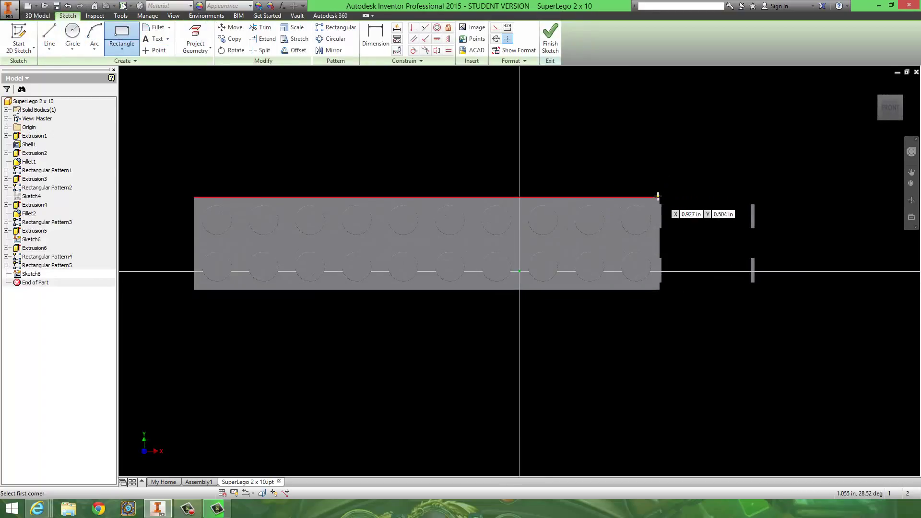
scroll(658, 196, down, 4)
scroll(658, 197, up, 2)
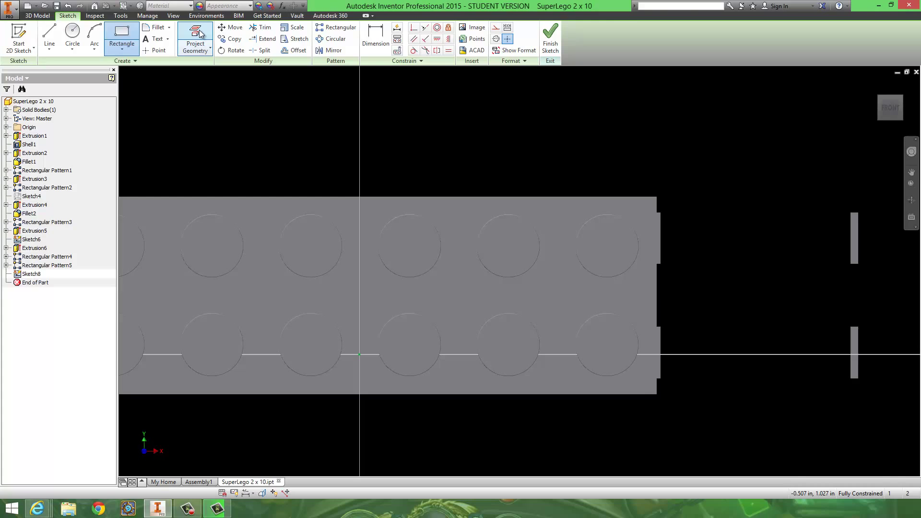
click(200, 34)
click(657, 302)
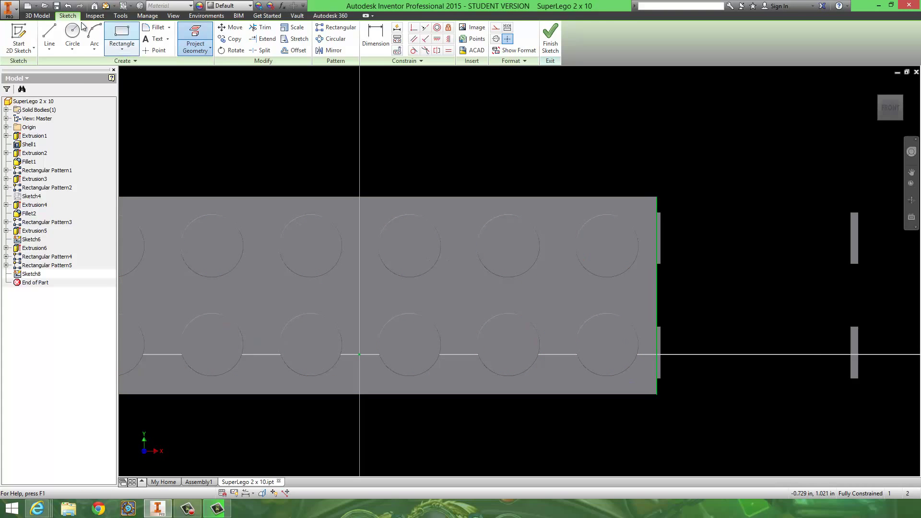
Draw three connected lines between the projected edge's endpoints, enclosing the two detached pieces beyond the brick's end, and finish the sketch.
click(50, 36)
click(656, 196)
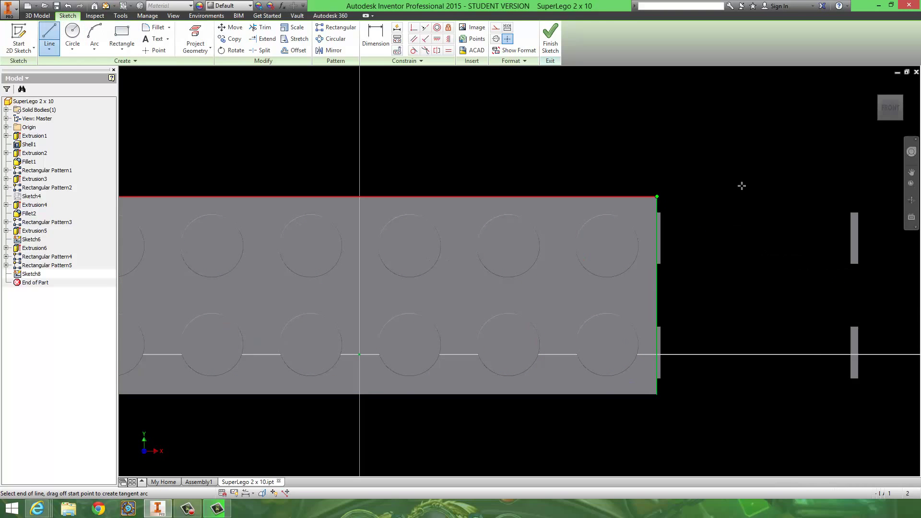
click(881, 156)
click(863, 443)
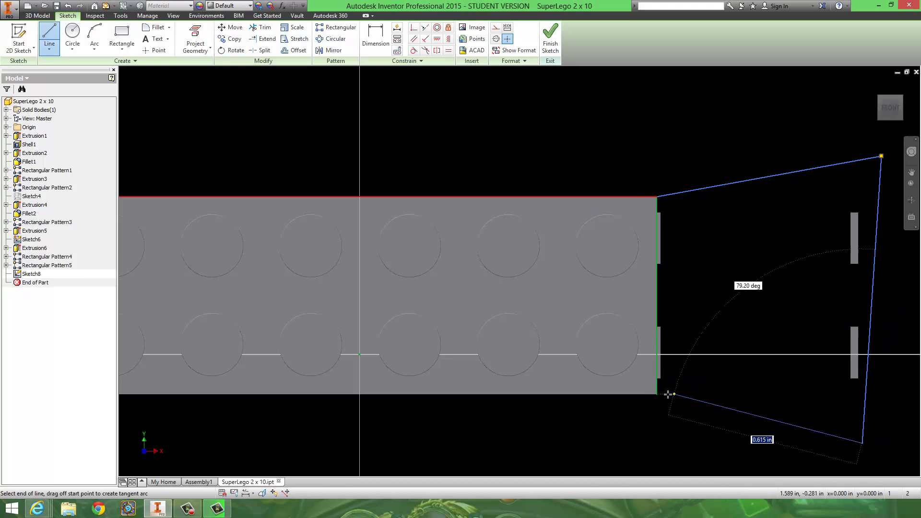
click(656, 394)
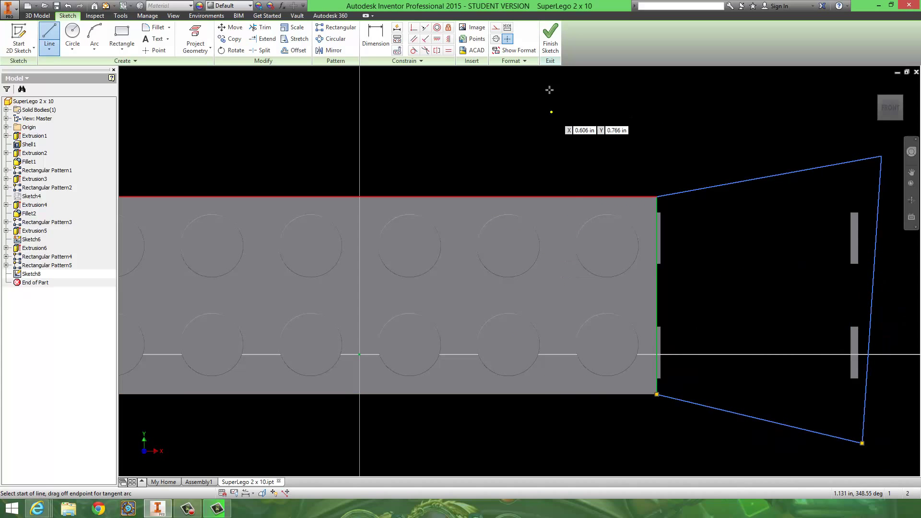
click(551, 39)
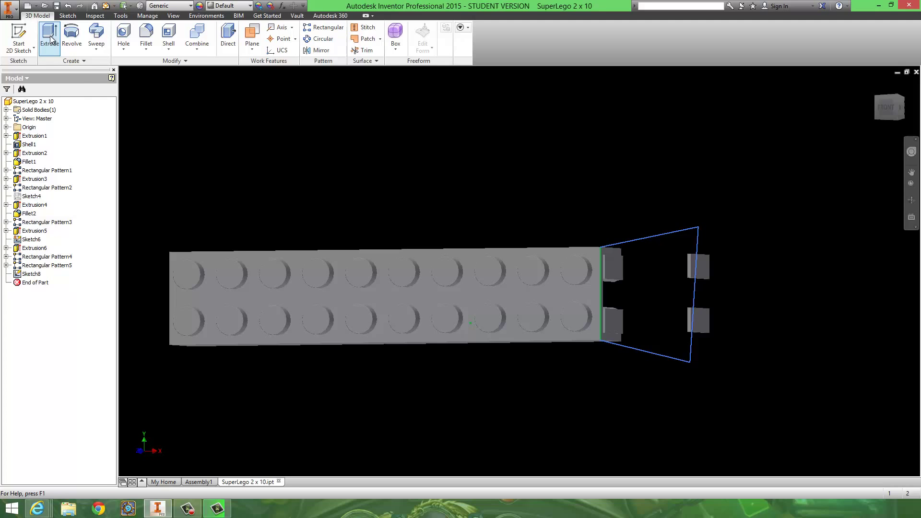
Extrude the enclosing profile as a 1 in cut to remove the leftover pieces outside the brick's end.
click(50, 38)
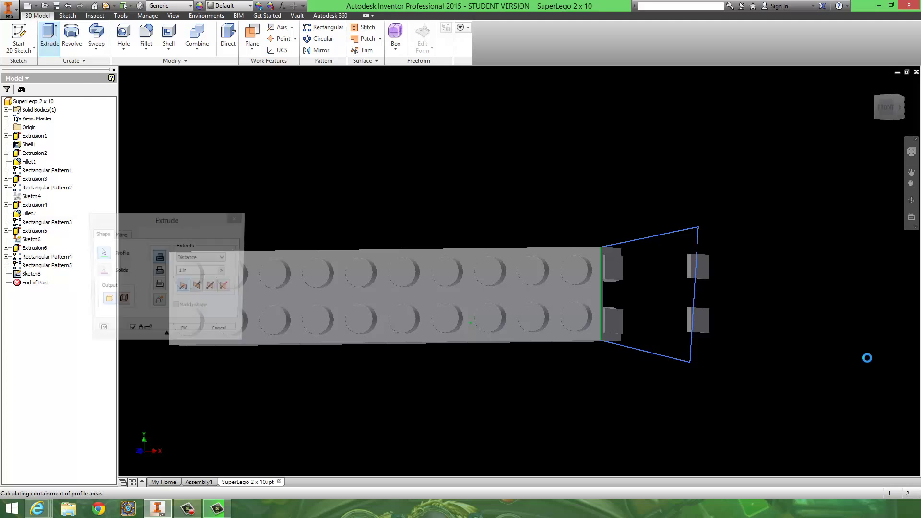
click(160, 272)
click(517, 331)
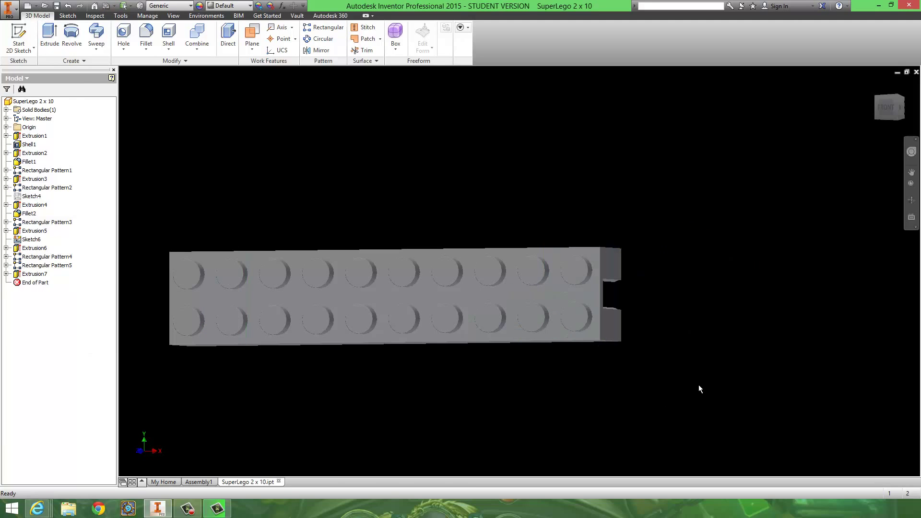
Start a sketch on the brick's open underside rim and project the inner and outer edges of the notched end wall.
shift+middle_drag(652, 358, 310, 336)
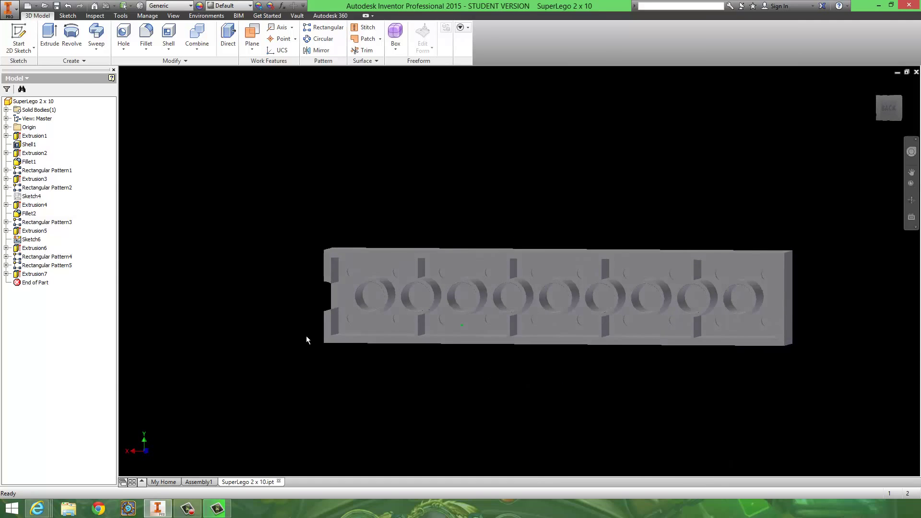
scroll(307, 337, down, 3)
click(18, 38)
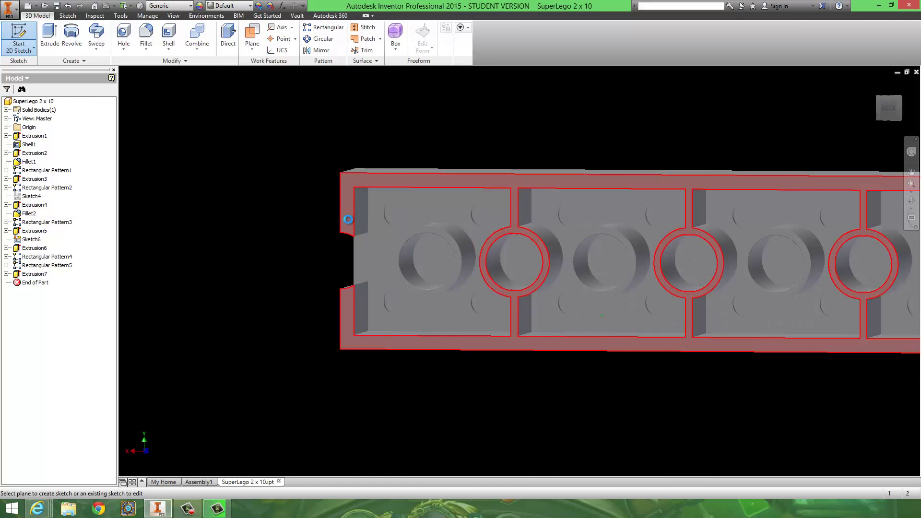
click(393, 323)
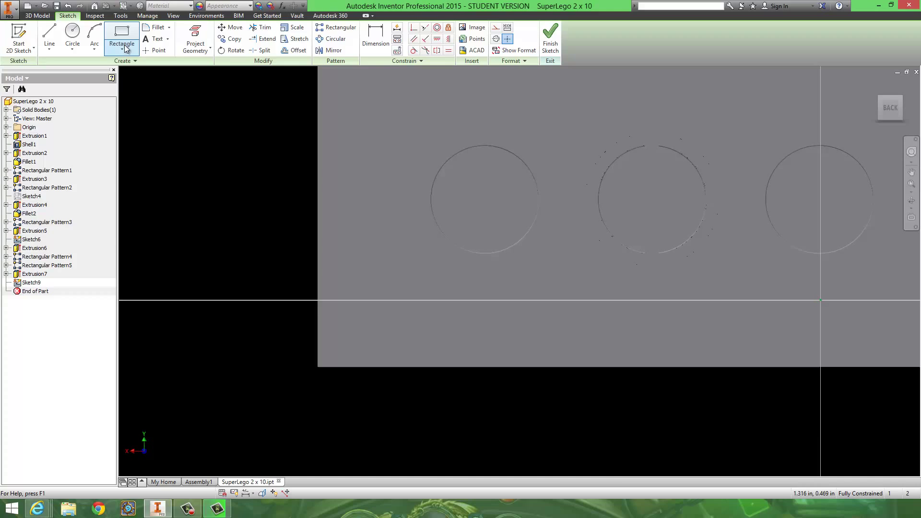
click(196, 41)
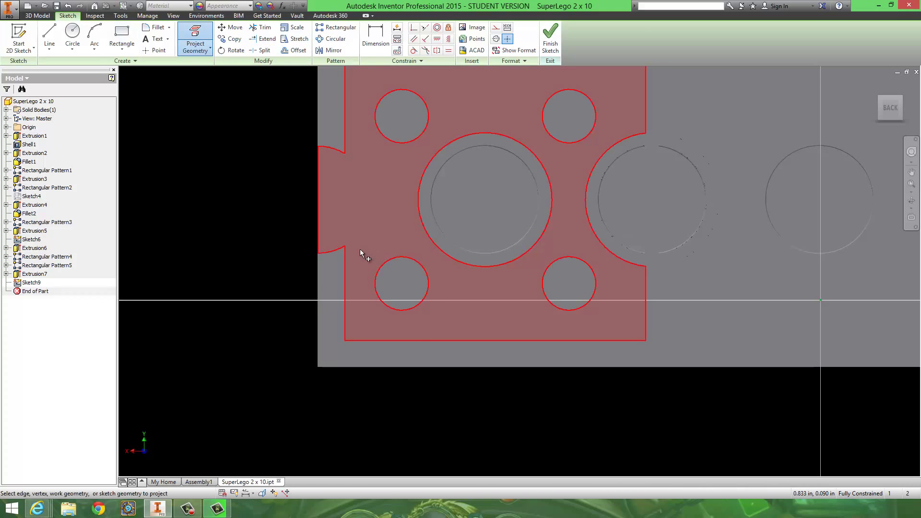
click(344, 264)
click(317, 271)
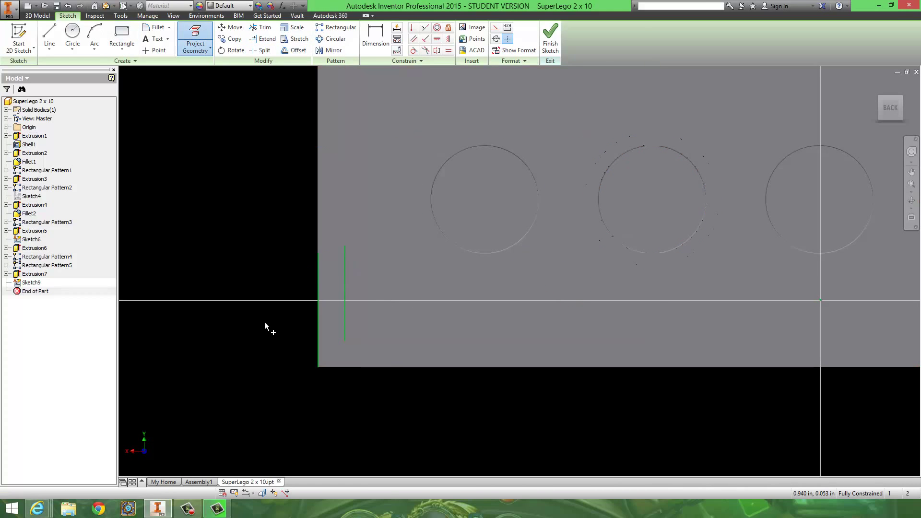
Draw lines joining the projected end-wall edges into a closed 0.050 in wide profile spanning the notch and reaching the corner, and finish the sketch.
click(49, 33)
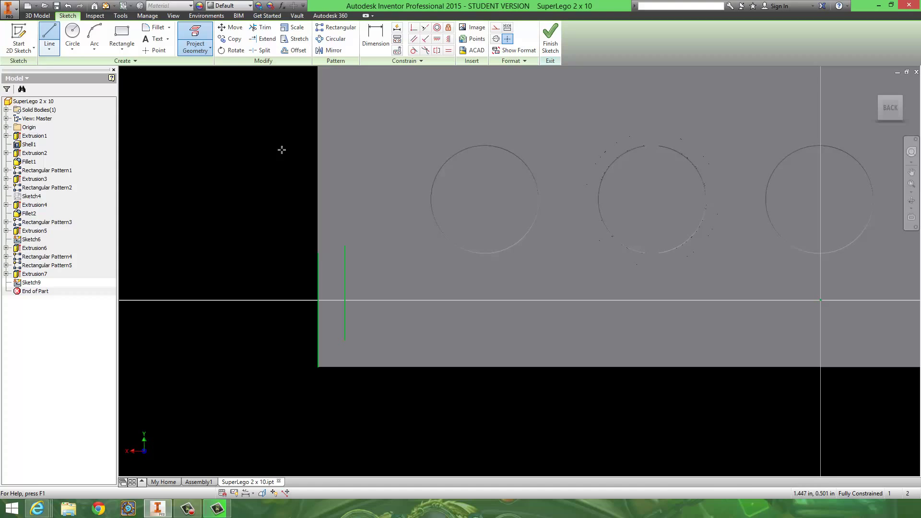
click(317, 253)
double_click(318, 110)
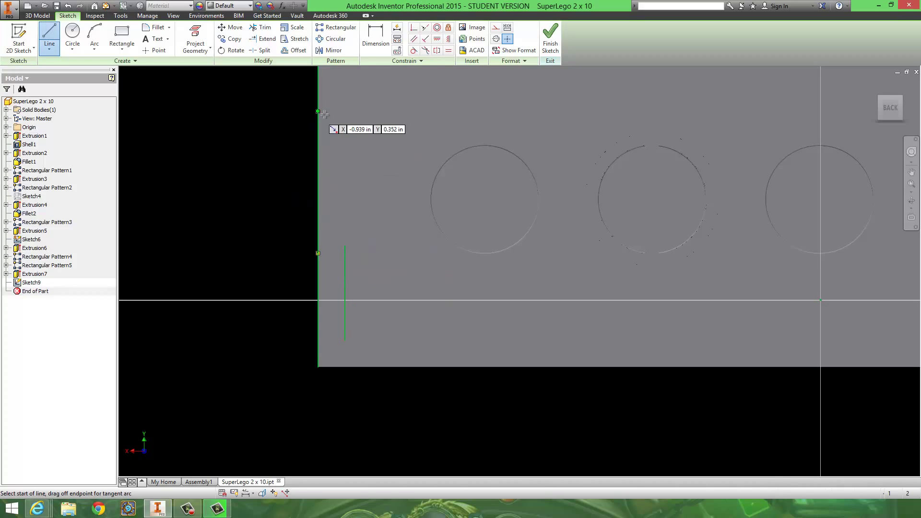
click(345, 111)
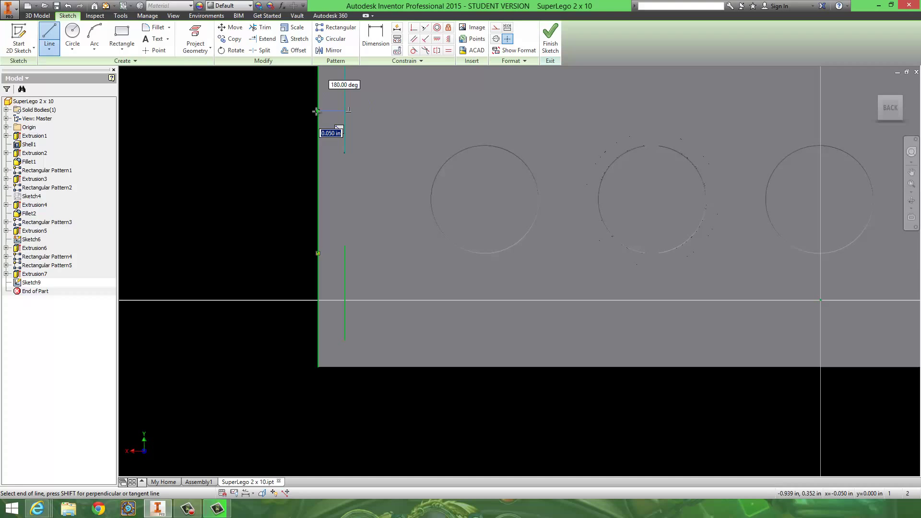
double_click(318, 111)
click(344, 111)
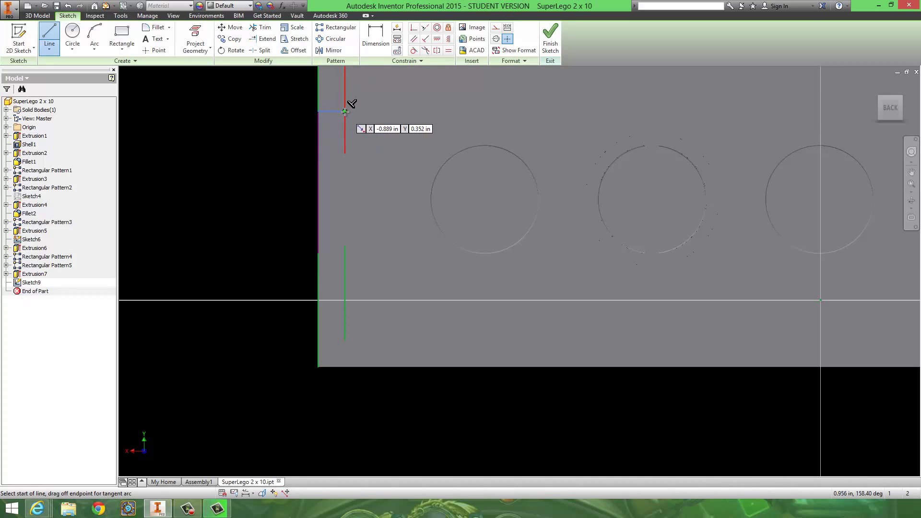
click(345, 245)
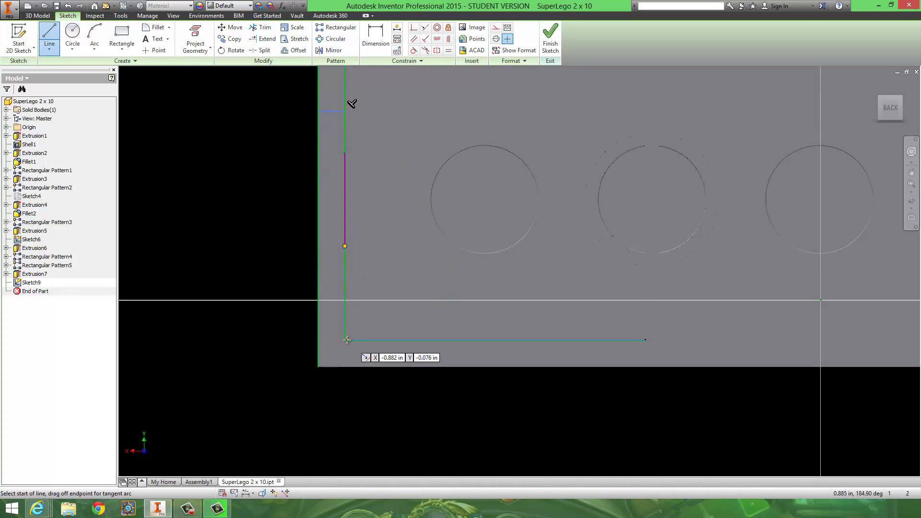
click(344, 367)
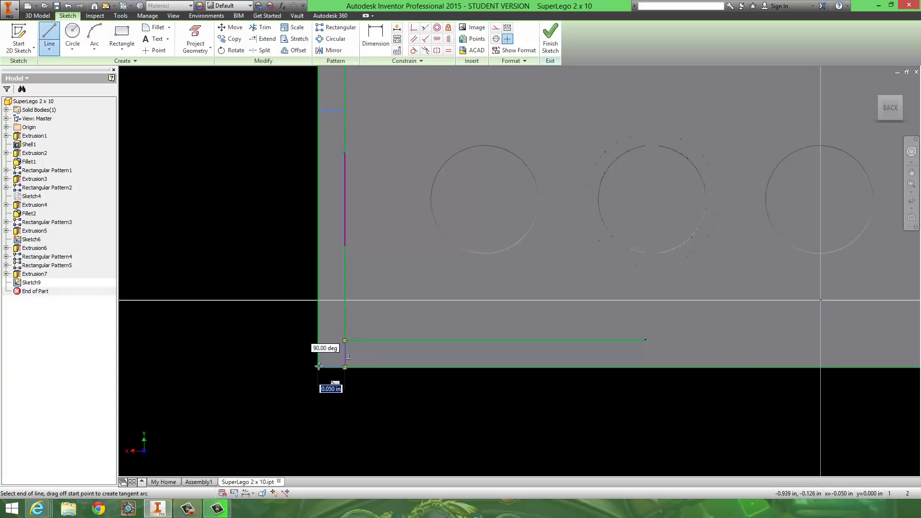
click(318, 367)
click(554, 45)
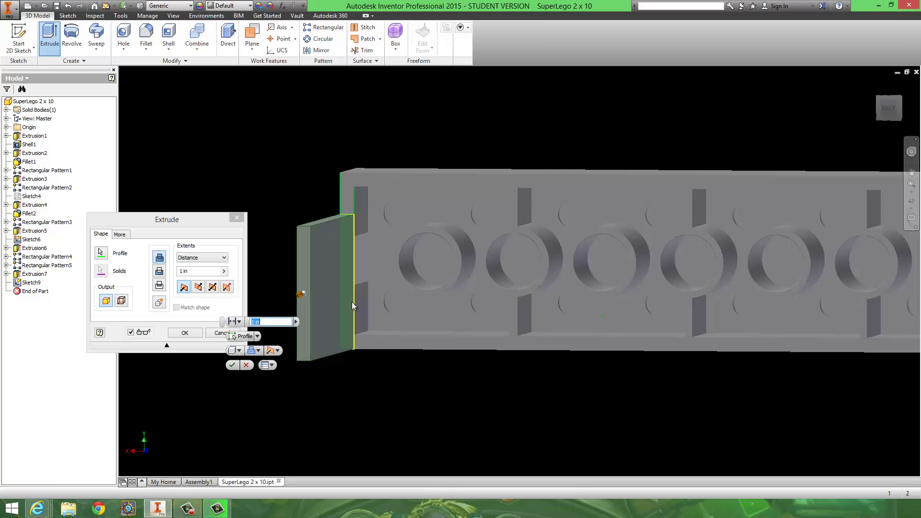
Extrude the end-wall profile 0.325 in toward the studs as a join to fill the notch.
shift+middle_drag(352, 306, 508, 340)
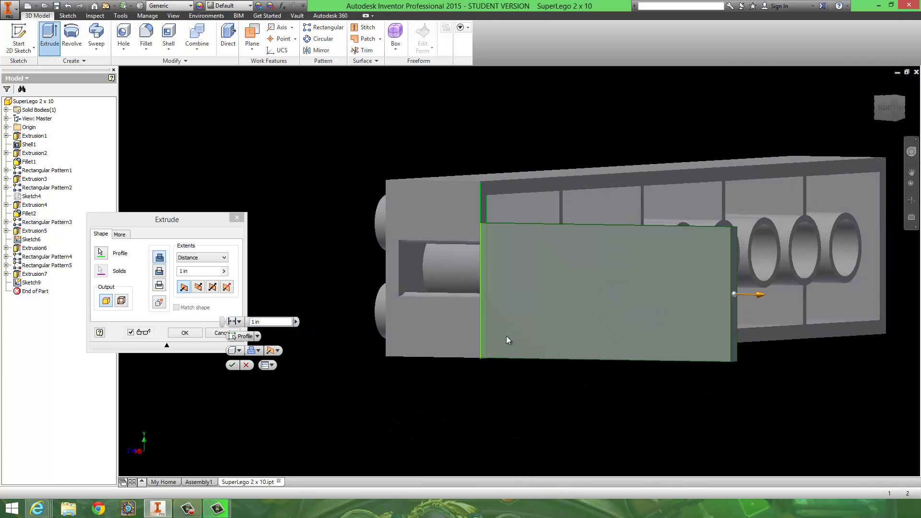
click(197, 288)
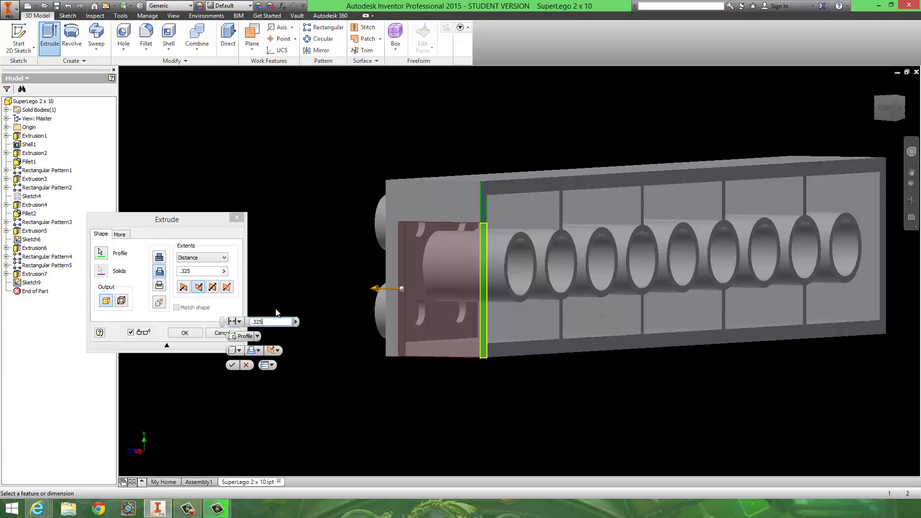
click(159, 257)
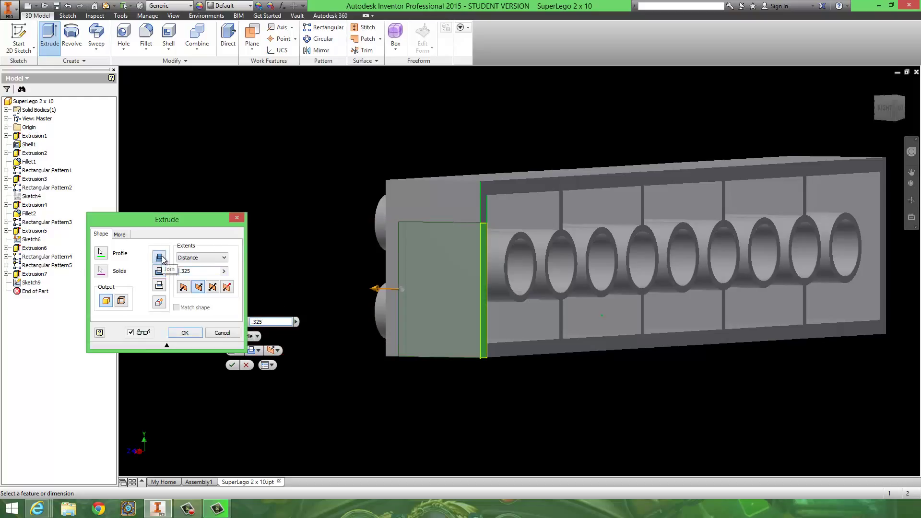
click(196, 334)
shift+middle_drag(480, 327, 505, 325)
click(8, 9)
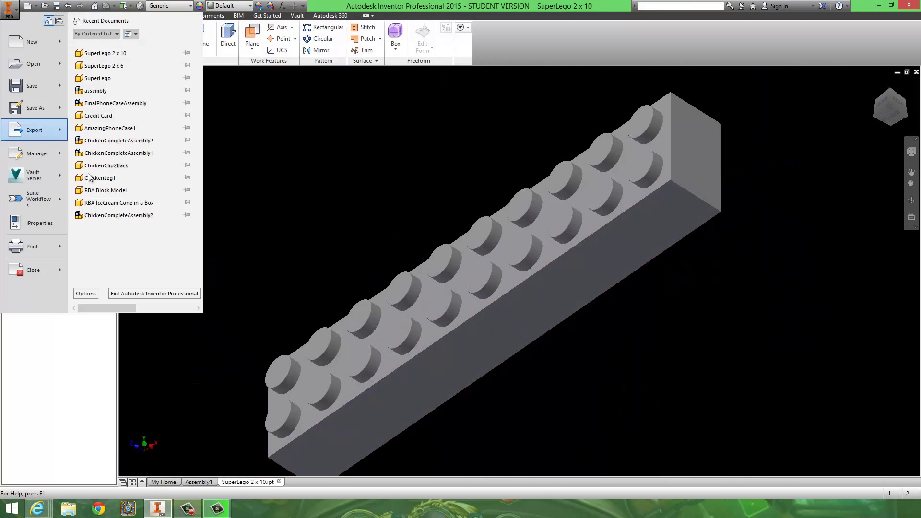
click(285, 242)
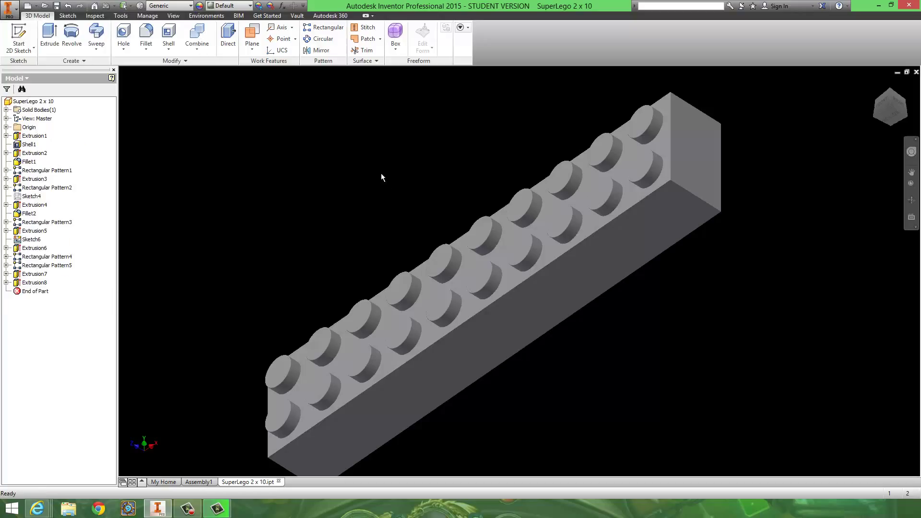
middle_drag(365, 249, 373, 209)
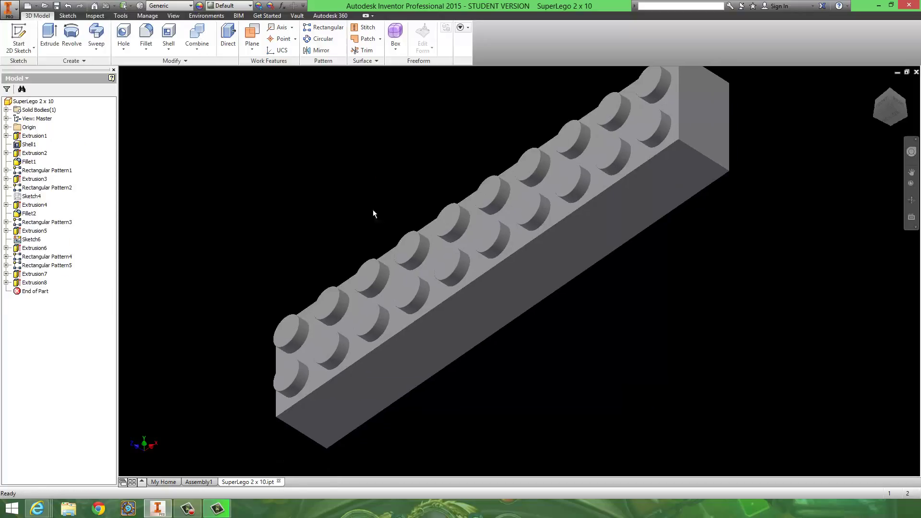
Place one SuperLego 2 x 10 brick in Assembly1, continuing despite the assembly being unsaved.
click(199, 481)
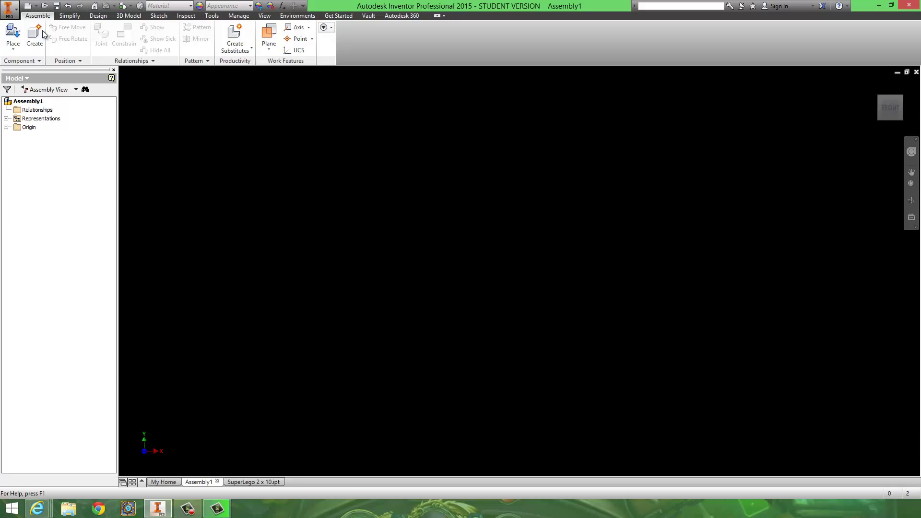
click(14, 33)
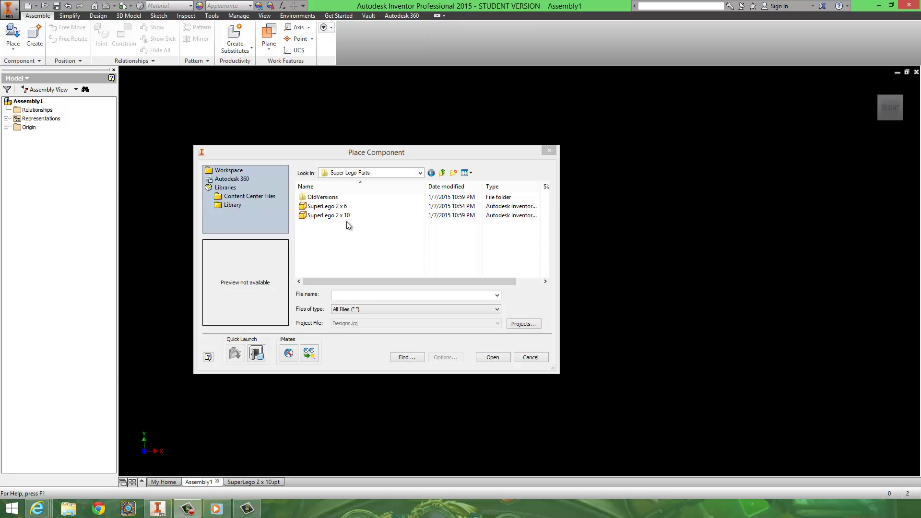
click(329, 215)
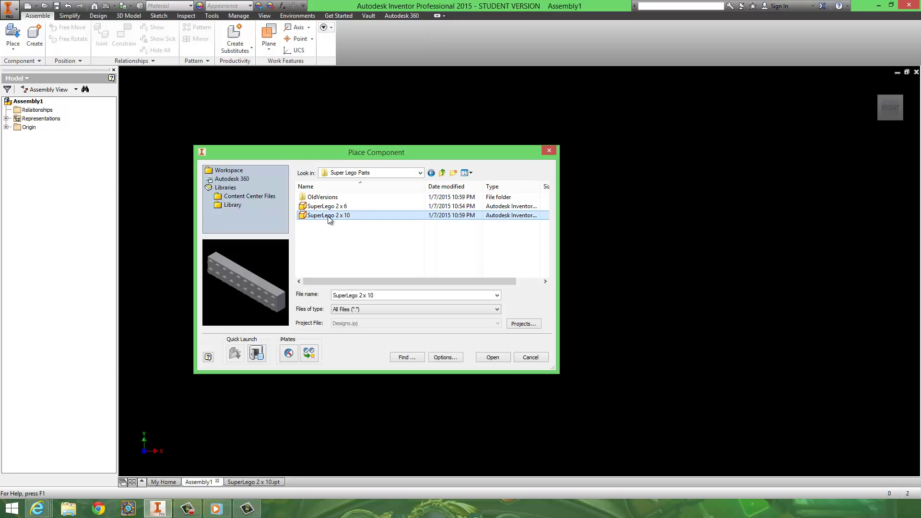
double_click(330, 216)
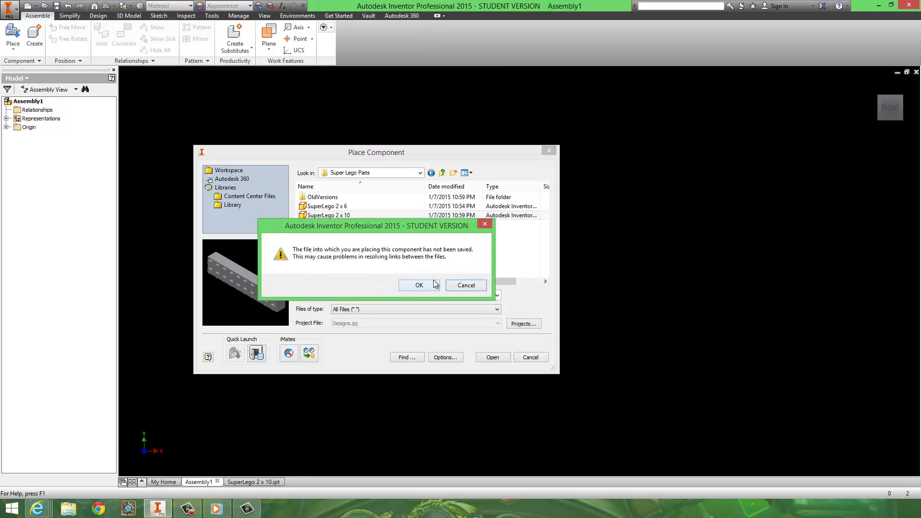
click(422, 285)
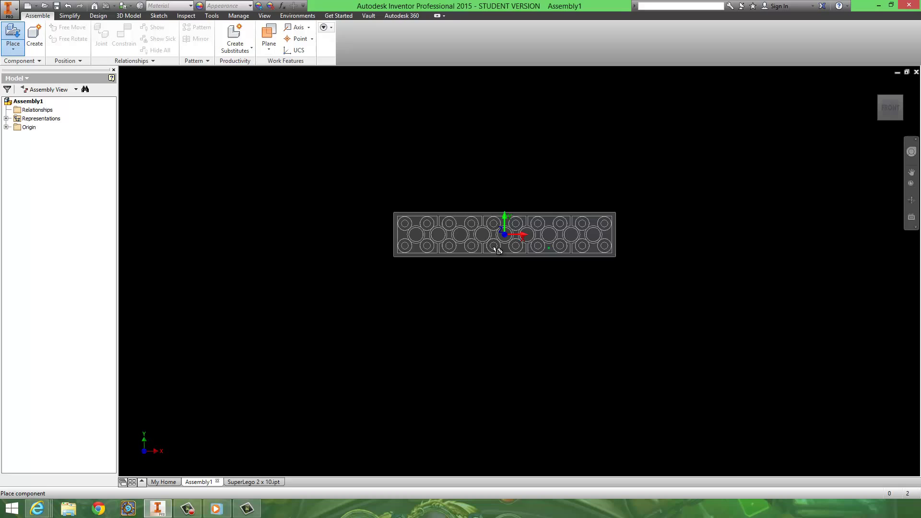
click(480, 278)
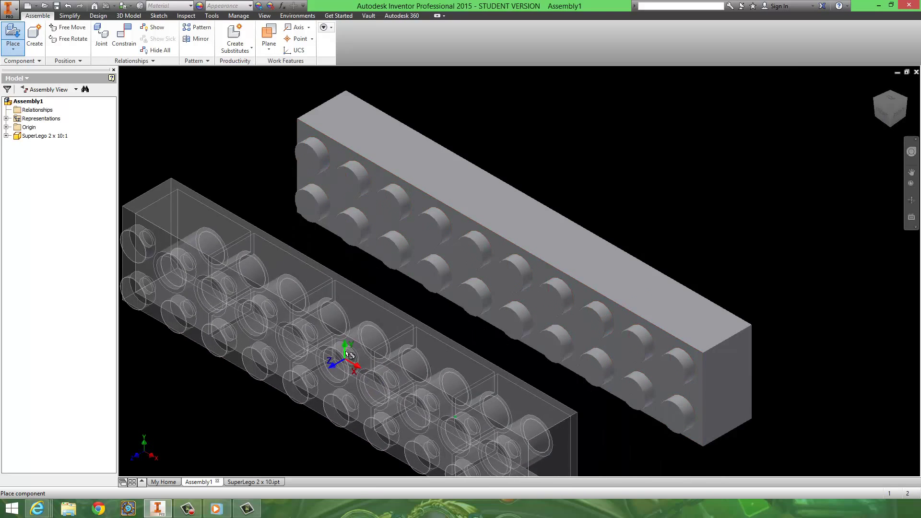
scroll(347, 349, up, 5)
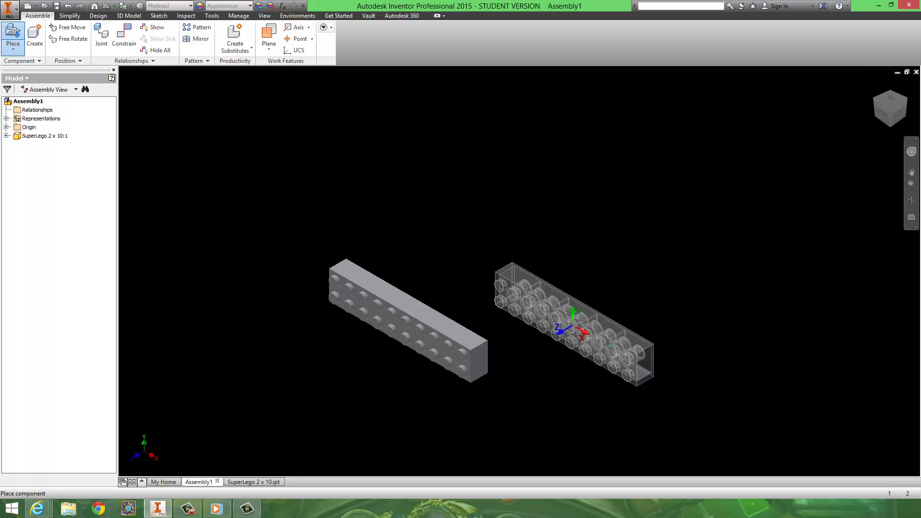
shift+middle_drag(573, 327, 594, 281)
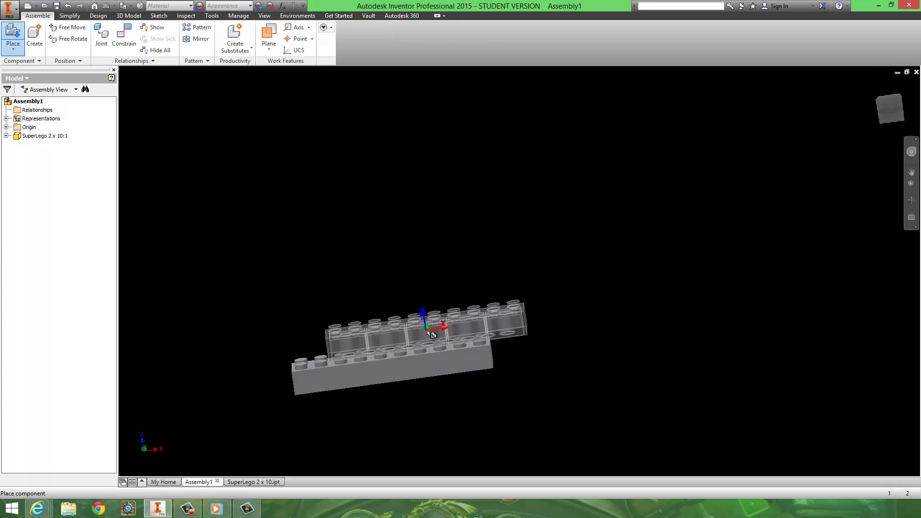
key(Escape)
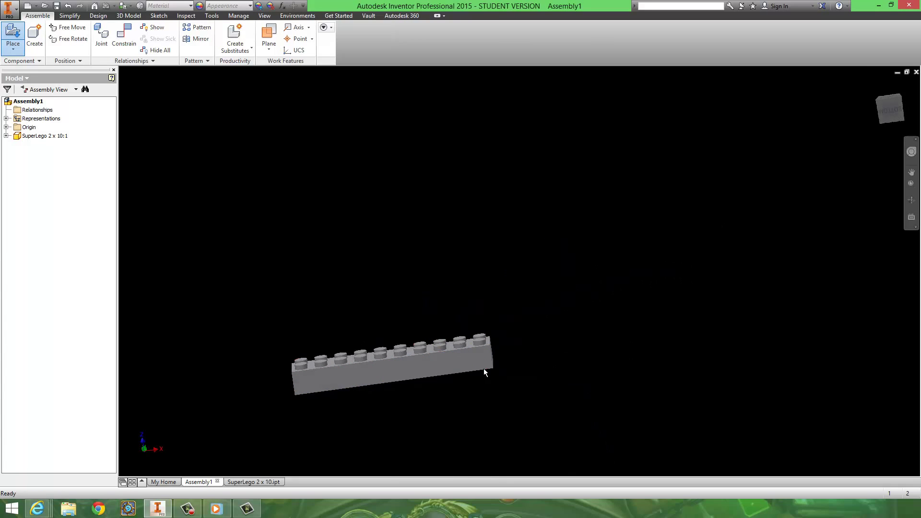
middle_drag(407, 367, 440, 259)
scroll(384, 295, down, 3)
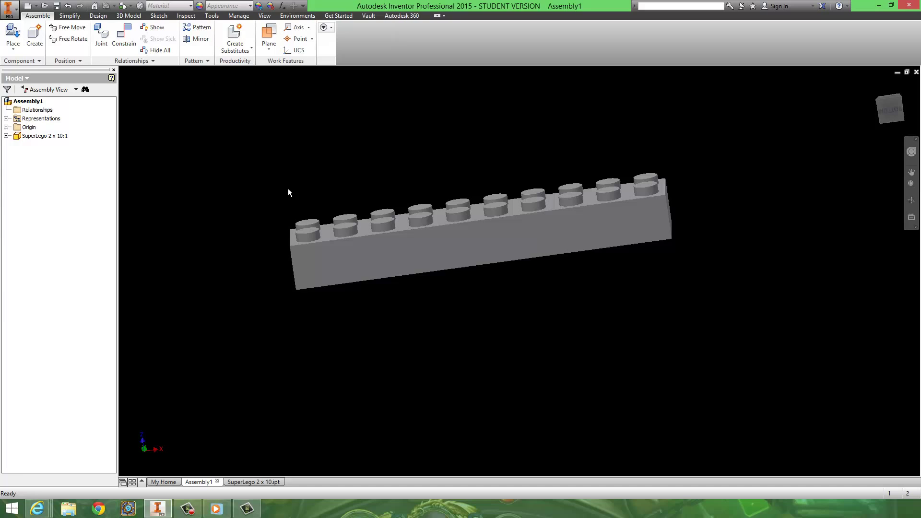
Save a copy of the SuperLego 2 x 10 part as SuperLego 2 x 2 in the Super Lego Parts folder.
click(264, 482)
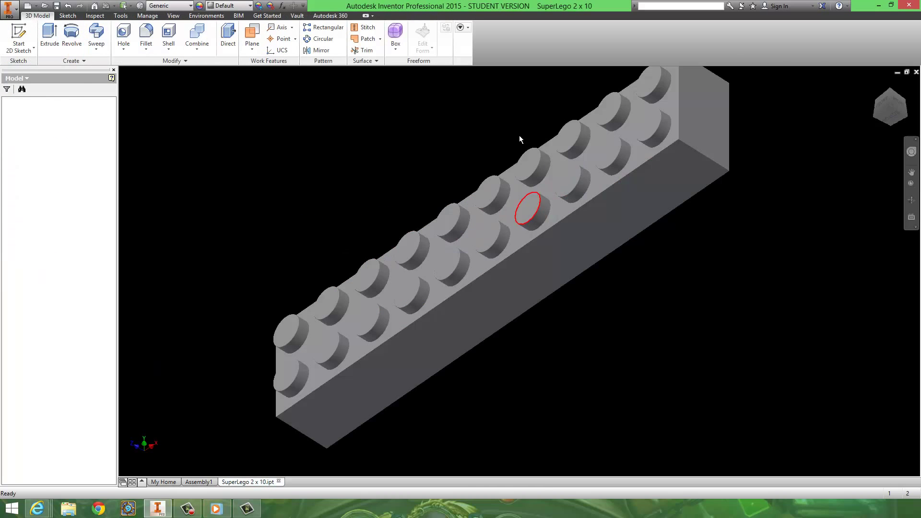
scroll(477, 239, up, 3)
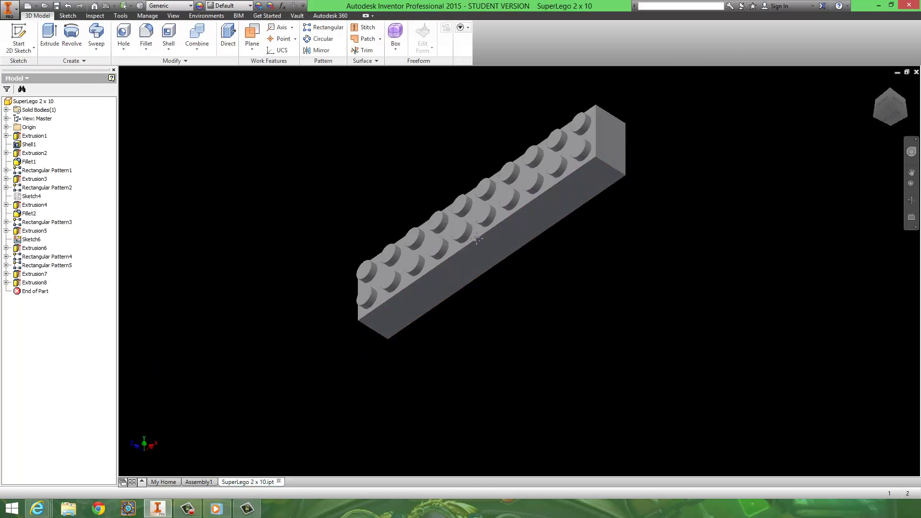
click(9, 9)
click(39, 120)
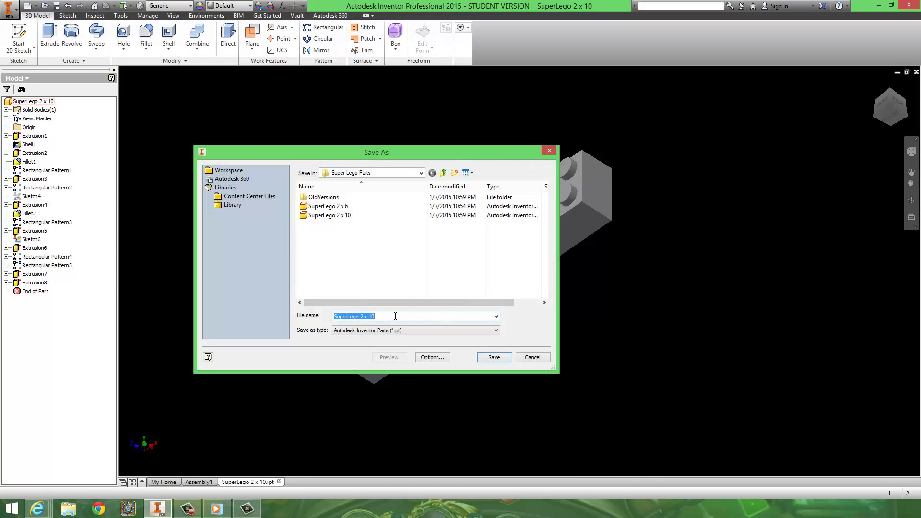
key(BackSpace)
key(BackSpace)
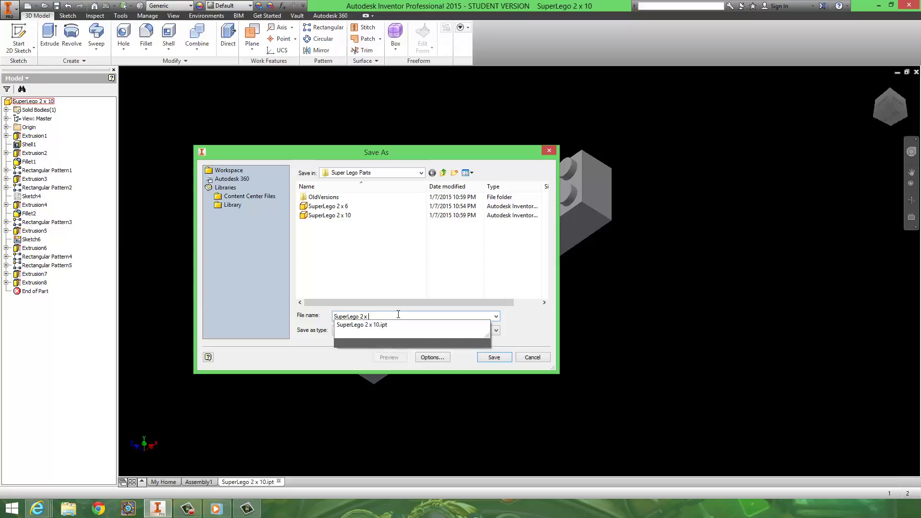
text(2)
click(486, 356)
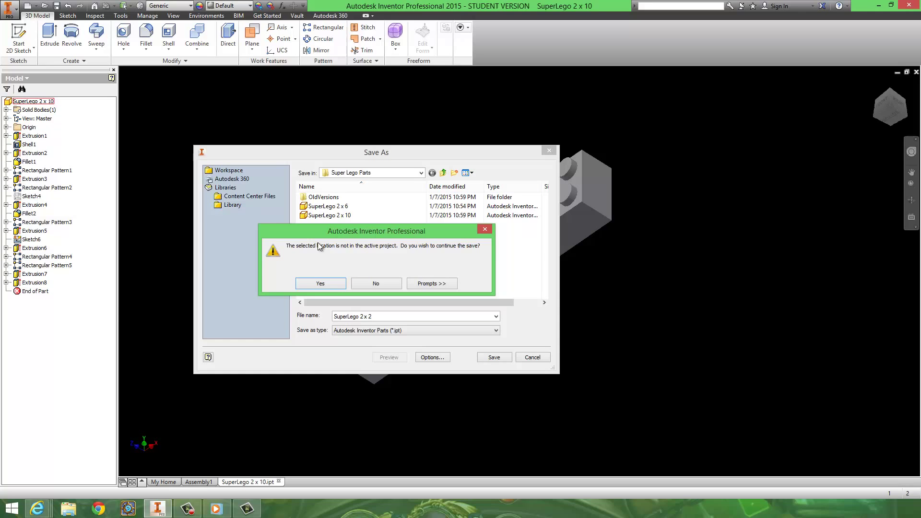
click(320, 283)
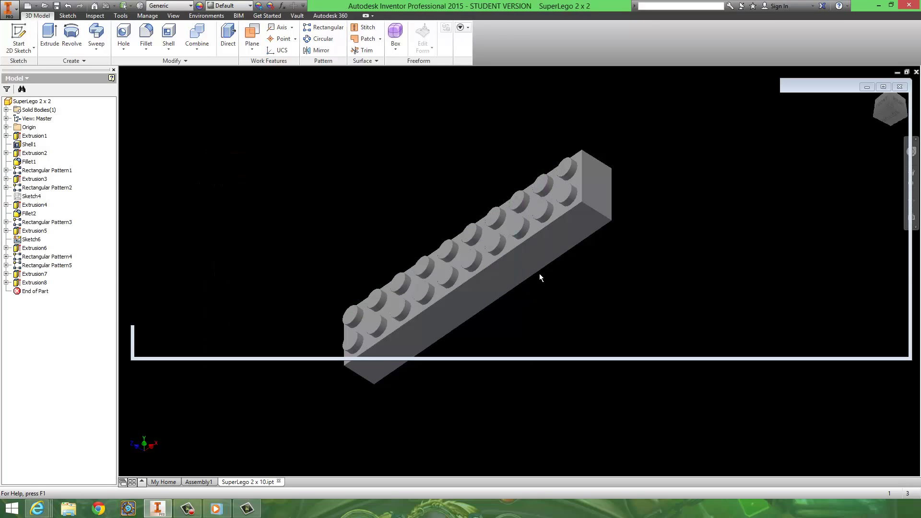
Edit the new part's parameters to shorten the brick to 2 x 2 studs, accepting the model update.
click(146, 16)
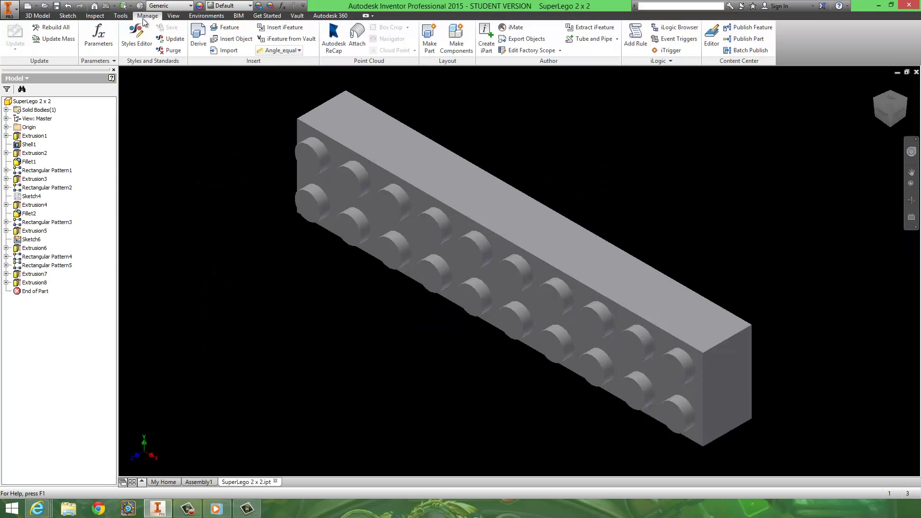
click(99, 36)
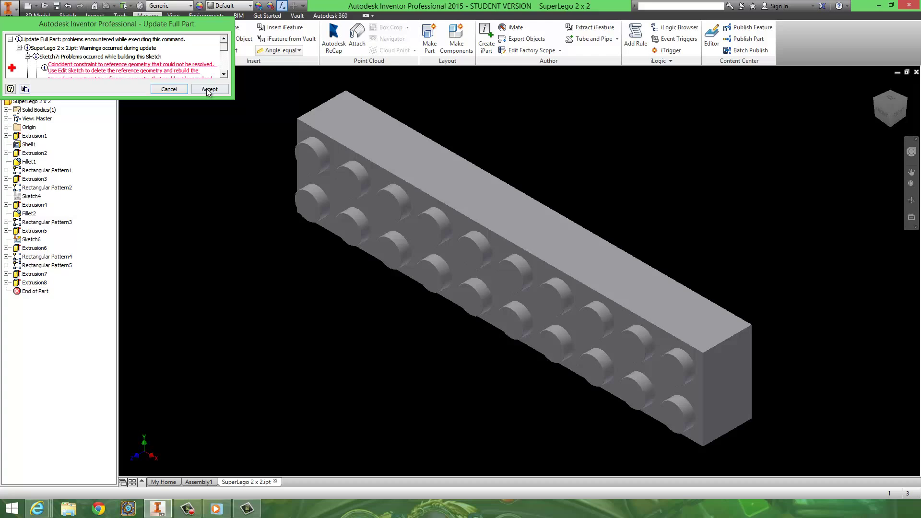
click(207, 90)
shift+middle_drag(592, 322, 467, 210)
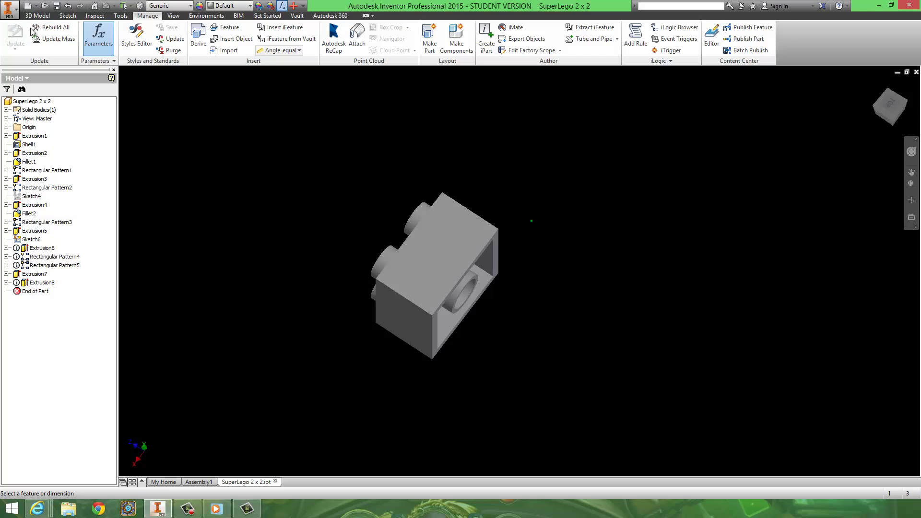
key(Escape)
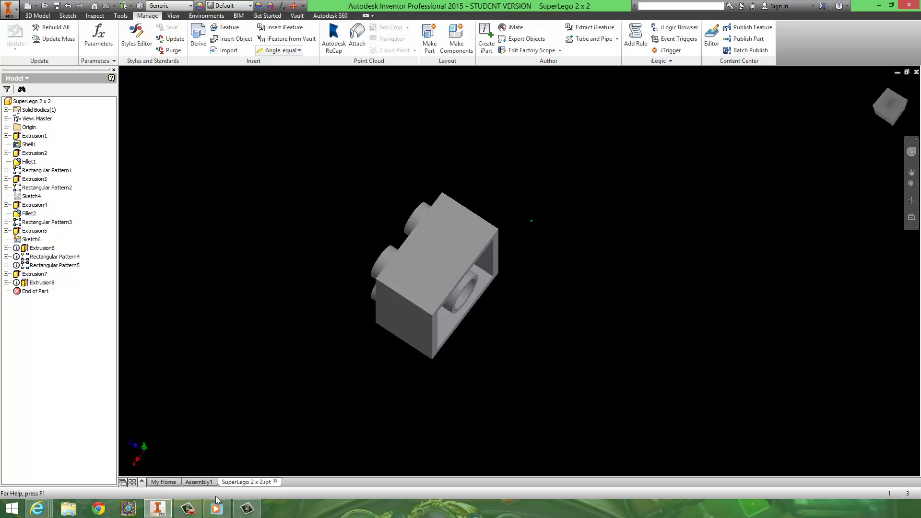
Place one SuperLego 2 x 2 brick in Assembly1 beside the 2 x 10 brick.
click(195, 481)
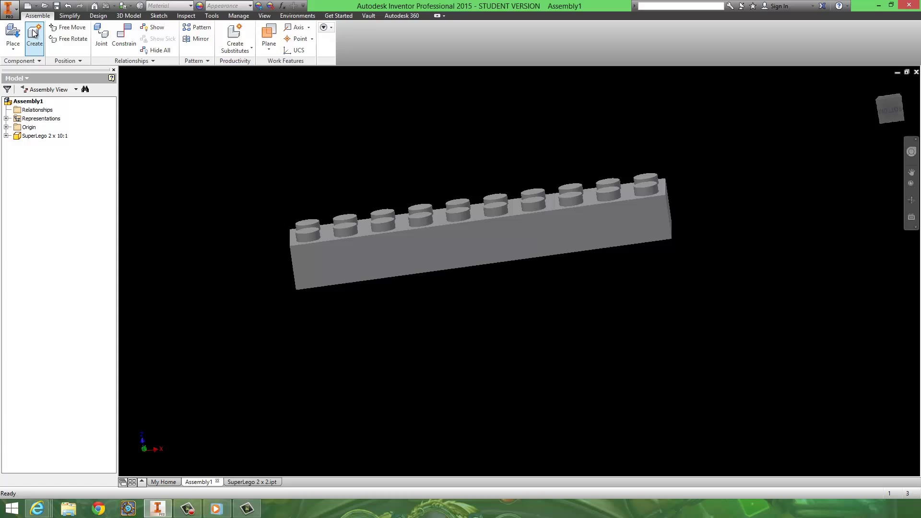
click(20, 35)
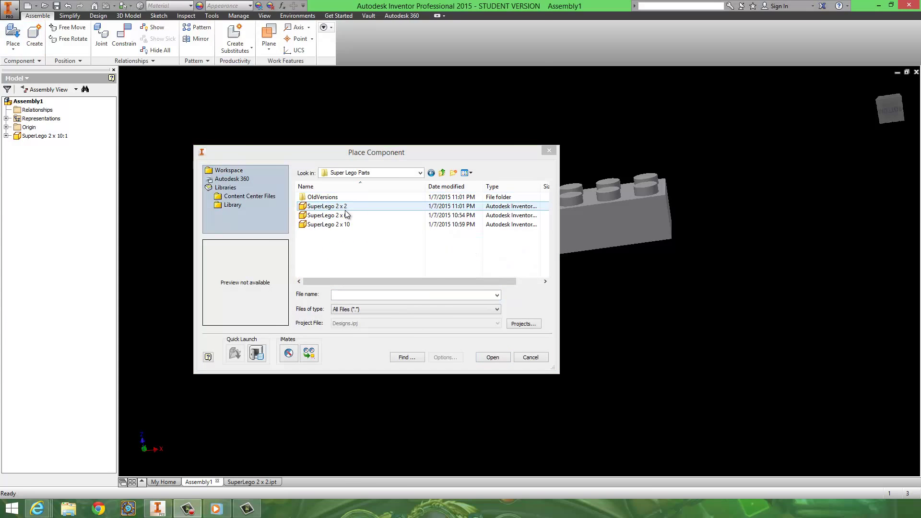
double_click(345, 210)
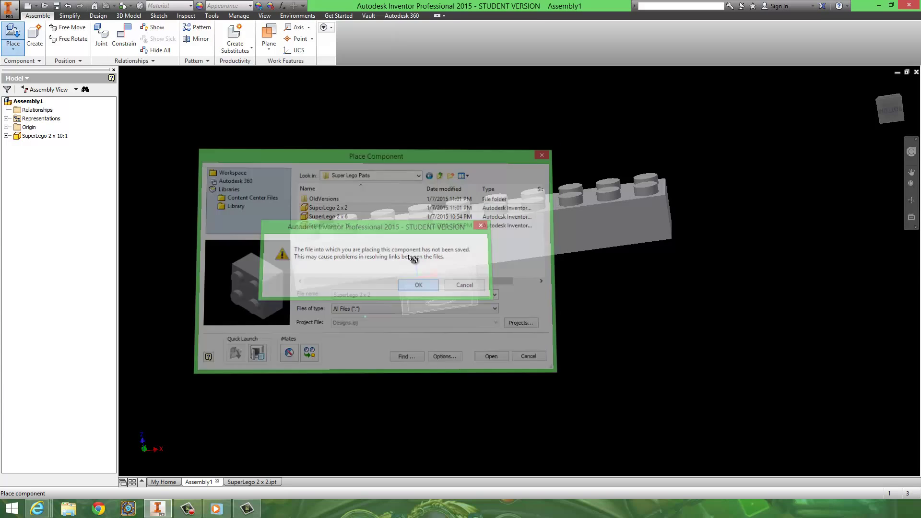
click(361, 139)
key(Escape)
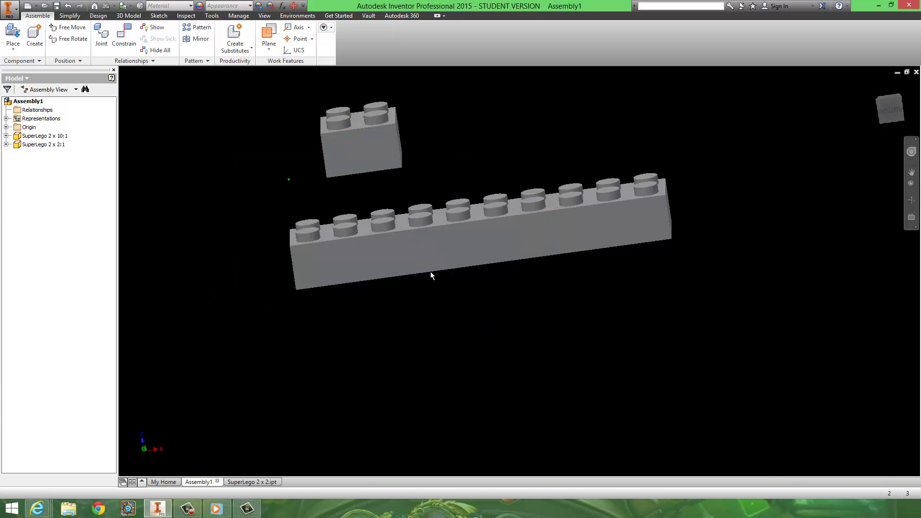
Constrain the studded top face of the 2 x 10 brick against the underside rim of the 2 x 2 brick.
shift+middle_drag(431, 272, 488, 238)
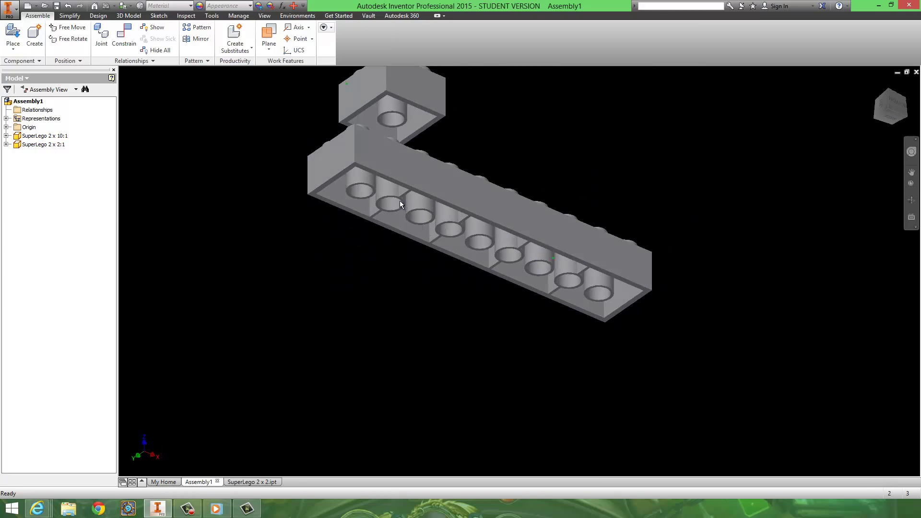
shift+middle_drag(399, 200, 350, 166)
scroll(350, 166, up, 5)
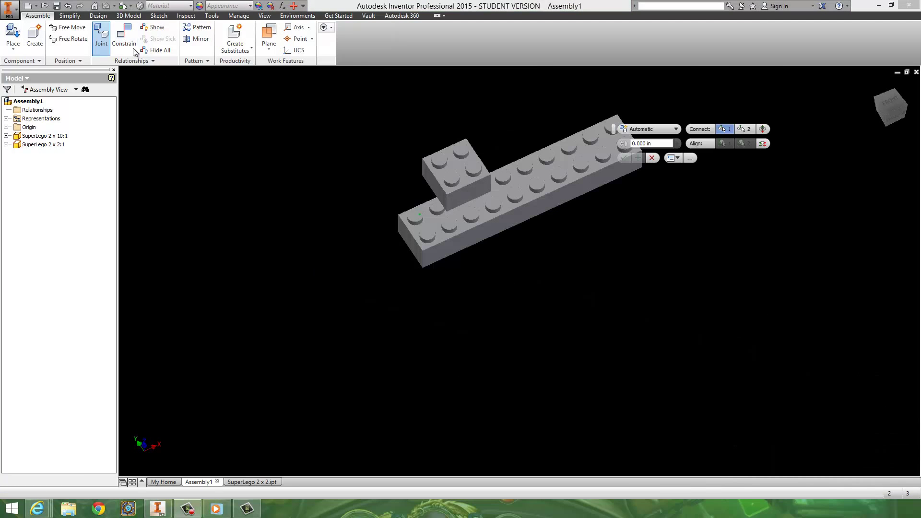
click(133, 47)
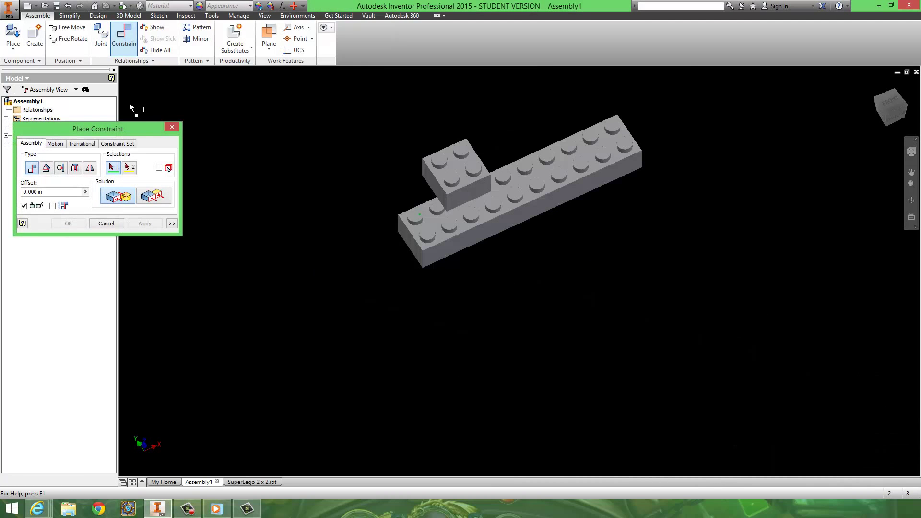
scroll(404, 300, up, 5)
click(477, 96)
scroll(499, 162, down, 5)
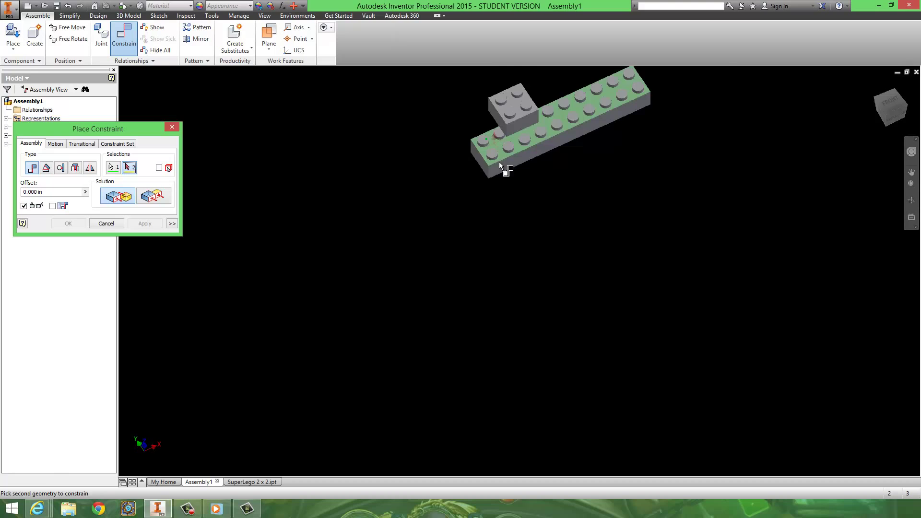
shift+middle_drag(499, 162, 543, 92)
middle_drag(650, 153, 599, 216)
scroll(577, 167, up, 5)
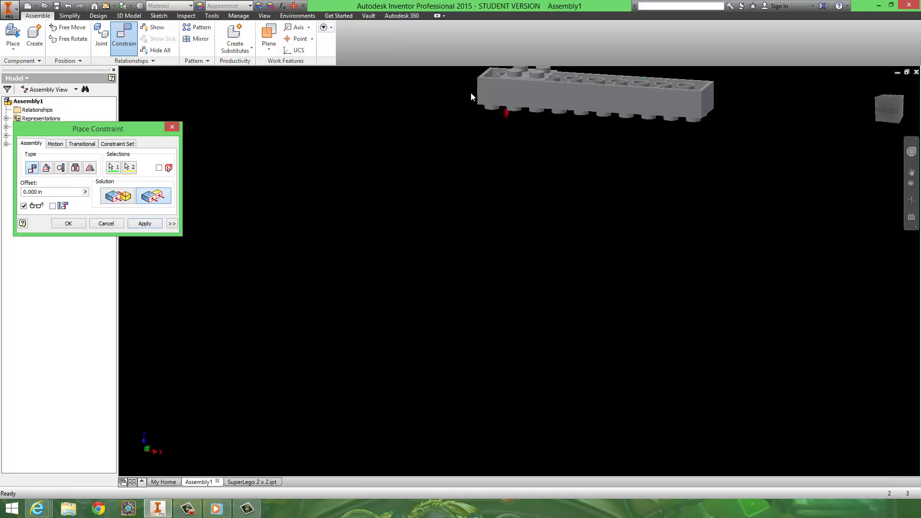
Apply a flush constraint with 0.000 in offset between the side face of the 2 x 2 brick and the long side of the 2 x 10 brick.
click(168, 198)
click(499, 170)
click(508, 201)
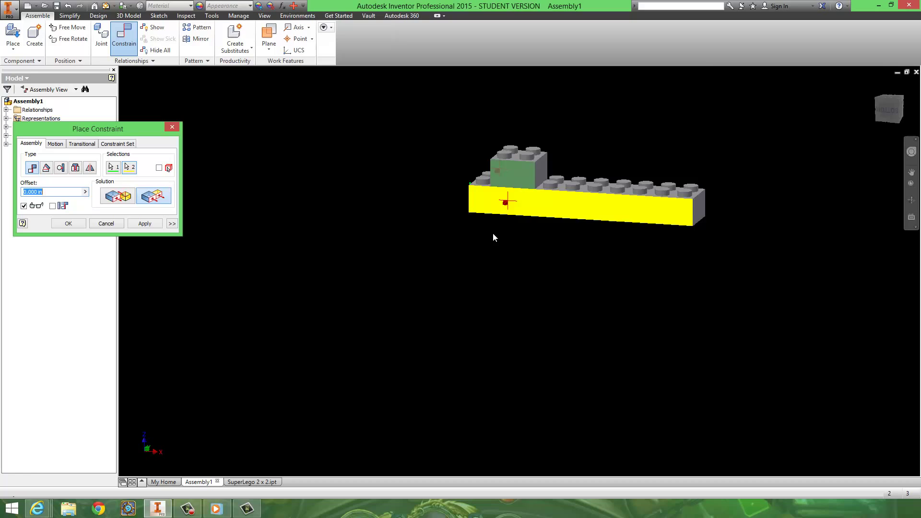
shift+middle_drag(493, 232, 539, 246)
click(146, 224)
Select the end faces of the 2 x 2 and 2 x 10 bricks for a flush constraint.
shift+middle_drag(343, 251, 535, 241)
click(526, 209)
click(512, 234)
shift+middle_drag(566, 341, 505, 311)
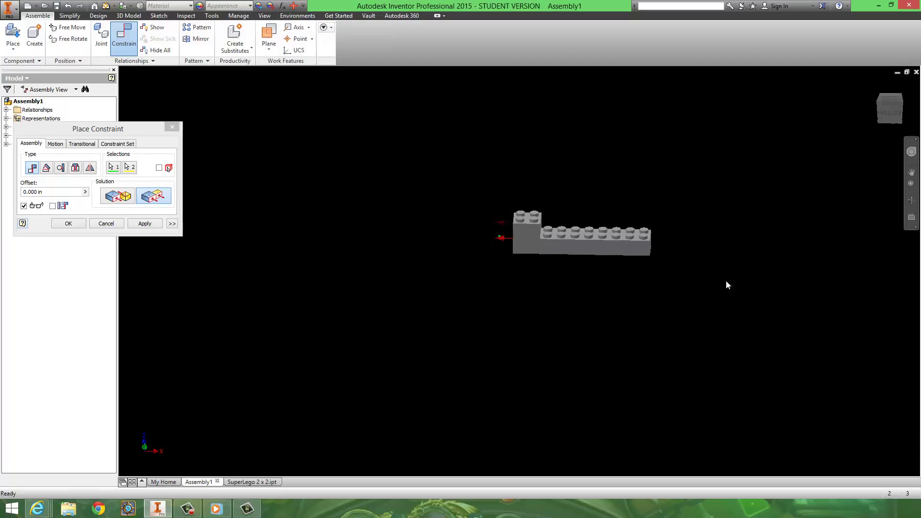
Set the end-face flush constraint's offset to .3125 in to shift the 2 x 2 brick one stud along.
scroll(550, 234, down, 3)
middle_drag(548, 233, 515, 284)
mouse_move(483, 328)
shift+middle_down()
mouse_move(484, 307)
mouse_move(481, 330)
shift+middle_up()
scroll(472, 300, down, 3)
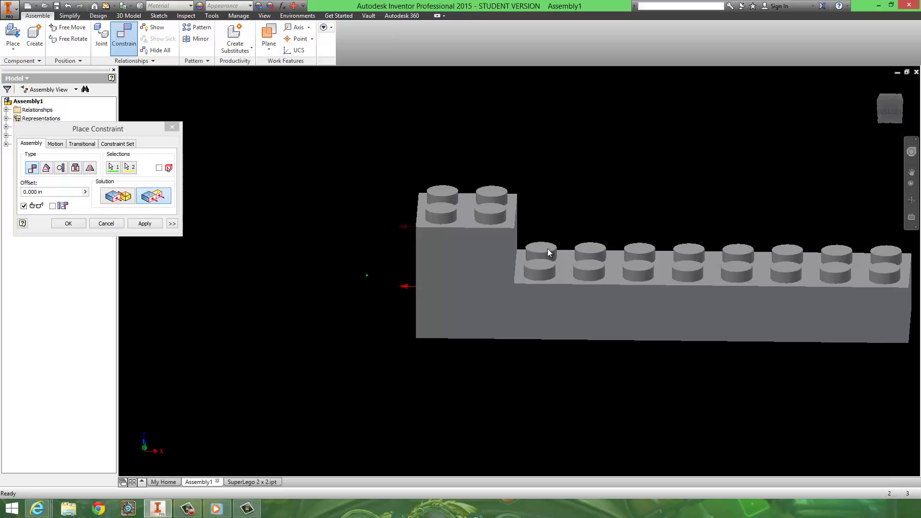
click(62, 192)
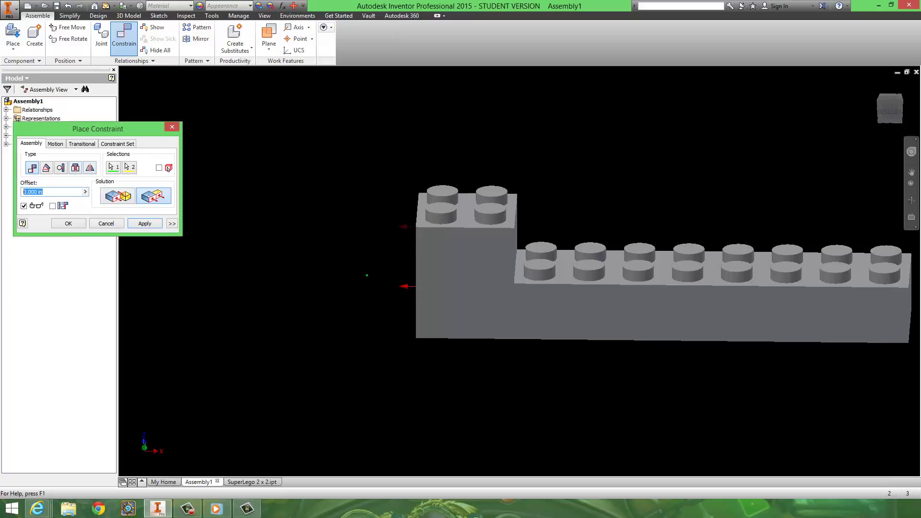
drag(123, 129, 268, 108)
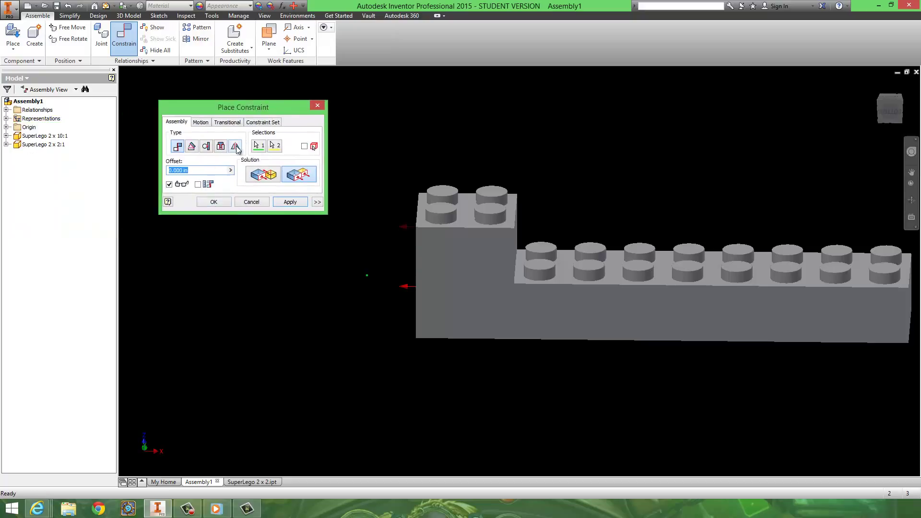
text(.3125)
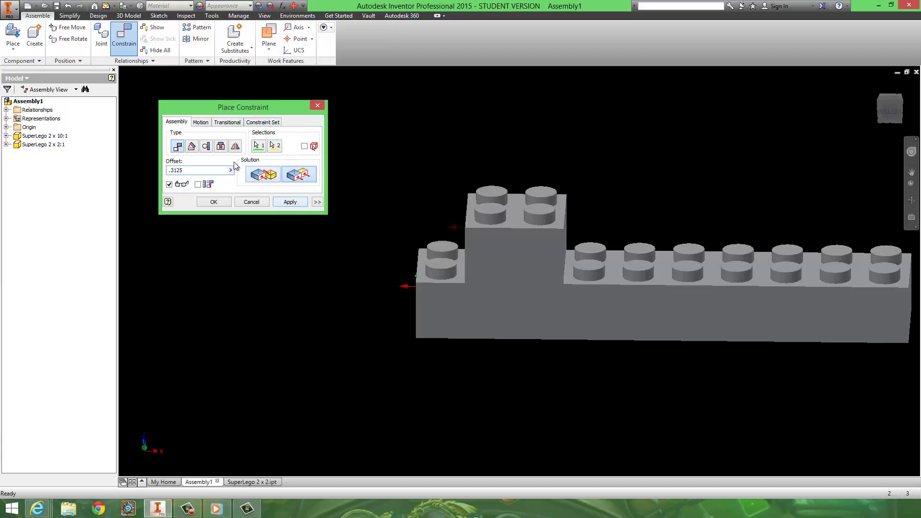
Set the end-face flush constraint's offset to 0 in, apply it to the 2 x 2 brick, and end constraint placement.
text(0)
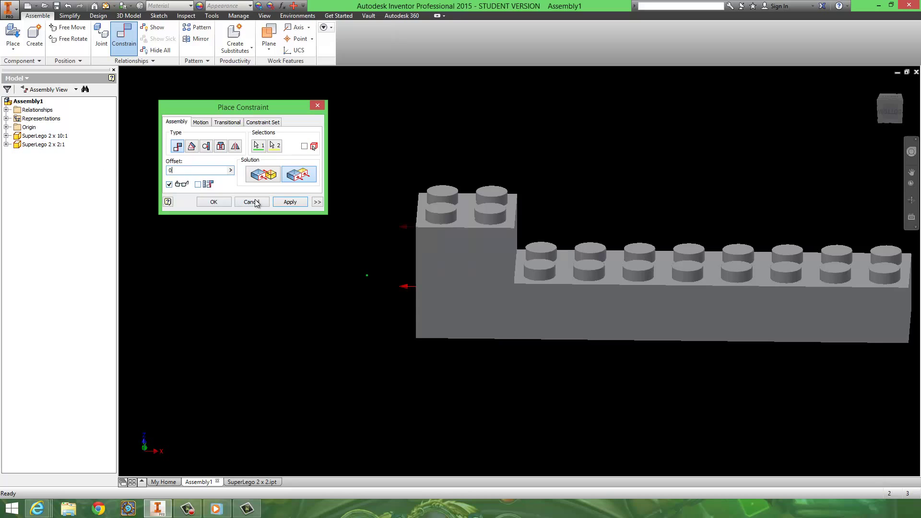
click(295, 200)
click(261, 204)
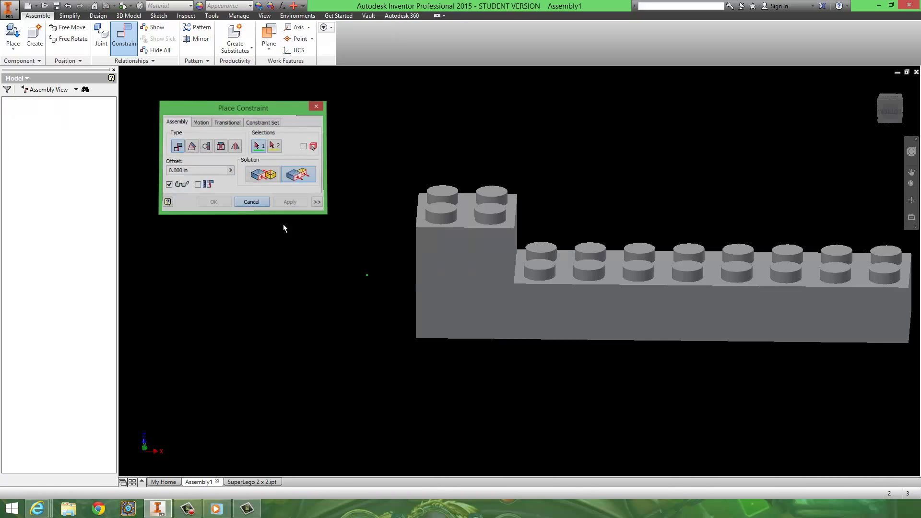
Place one SuperLego 2 x 6 brick in the assembly, above the 2 x 10 brick.
scroll(337, 254, up, 5)
key(p)
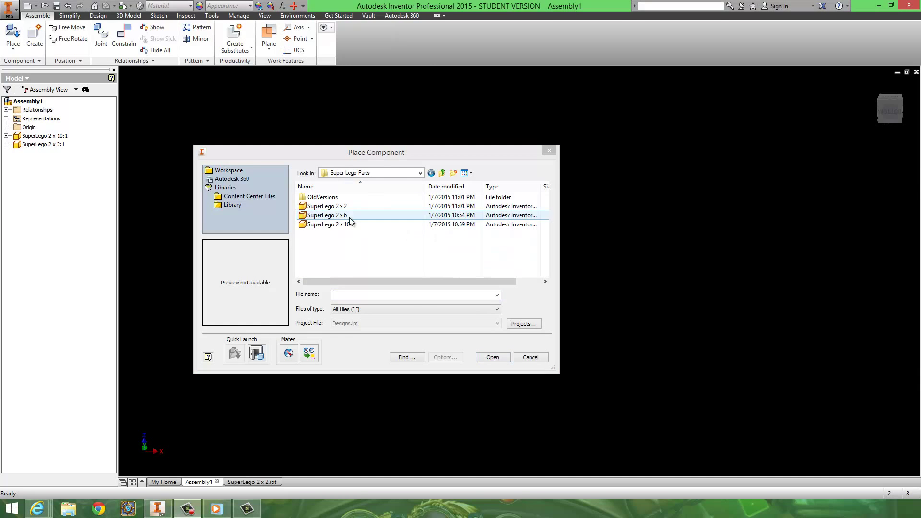
double_click(349, 217)
click(413, 280)
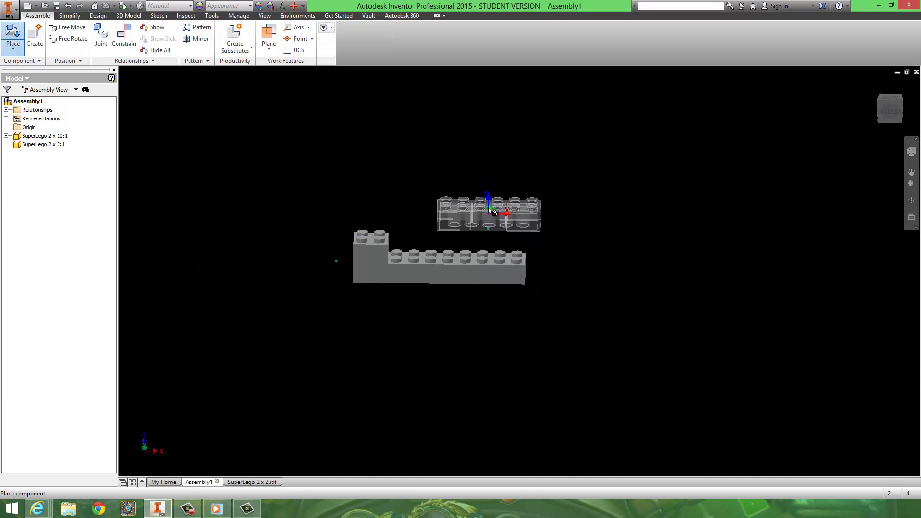
click(489, 208)
key(Escape)
Apply a flush constraint with 0.000 in offset between the long side faces of the 2 x 6 and 2 x 10 bricks.
click(123, 33)
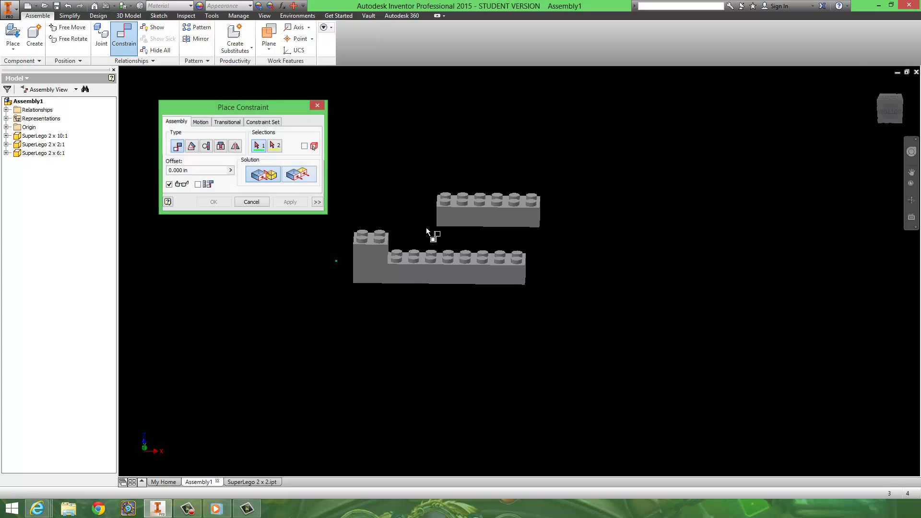
scroll(422, 259, down, 5)
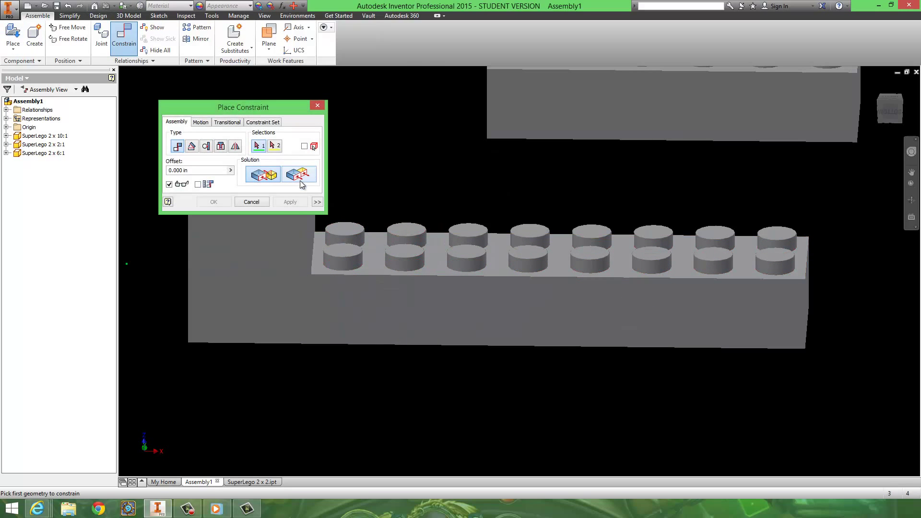
scroll(370, 206, up, 3)
click(512, 151)
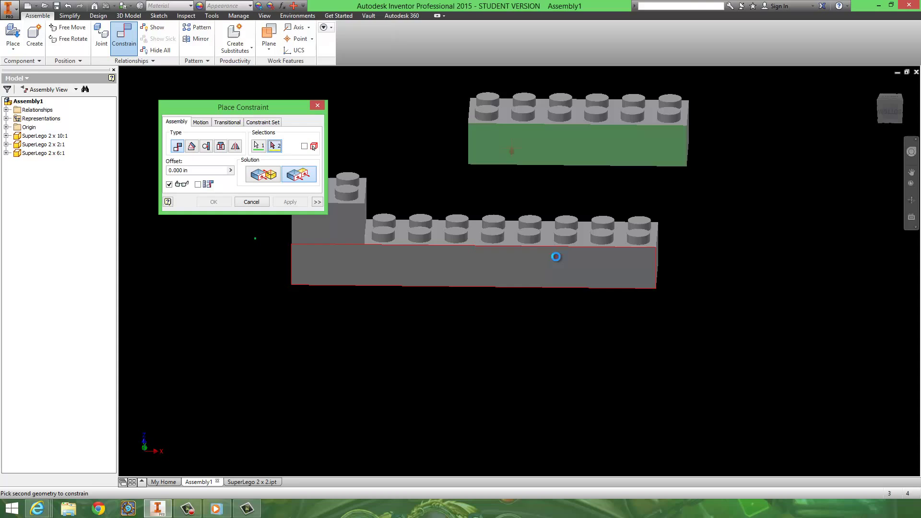
click(556, 257)
shift+middle_drag(523, 283, 348, 228)
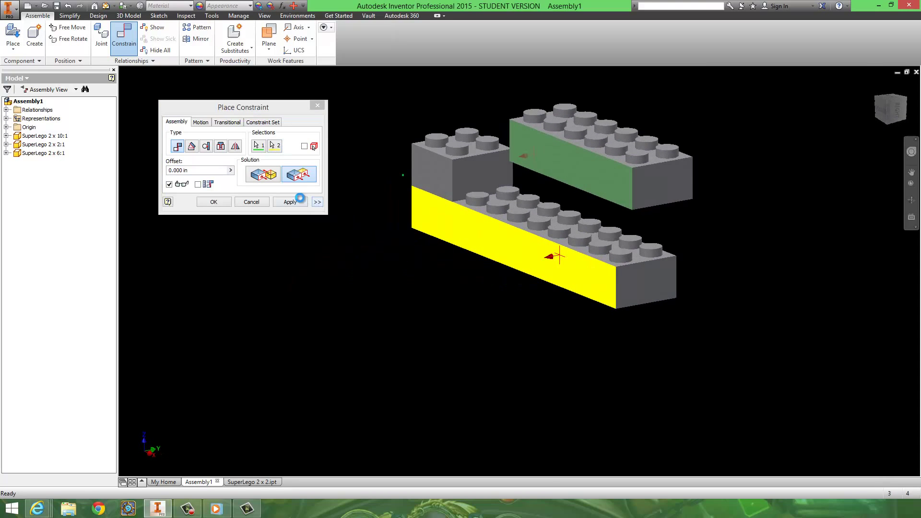
Constrain the end face of the 2 x 6 brick flush with the 2 x 10 brick's end face opposite the 2 x 2 brick, at 0.000 in offset.
click(658, 183)
click(676, 290)
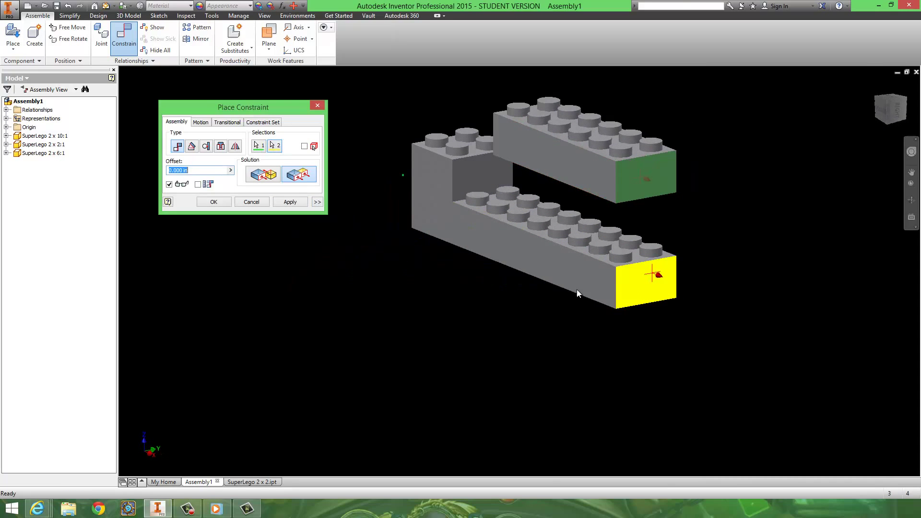
click(289, 203)
Mate the underside rim of the 2 x 6 brick to the studded top face of the 2 x 10 brick with 0.000 in offset.
shift+middle_drag(559, 301, 617, 248)
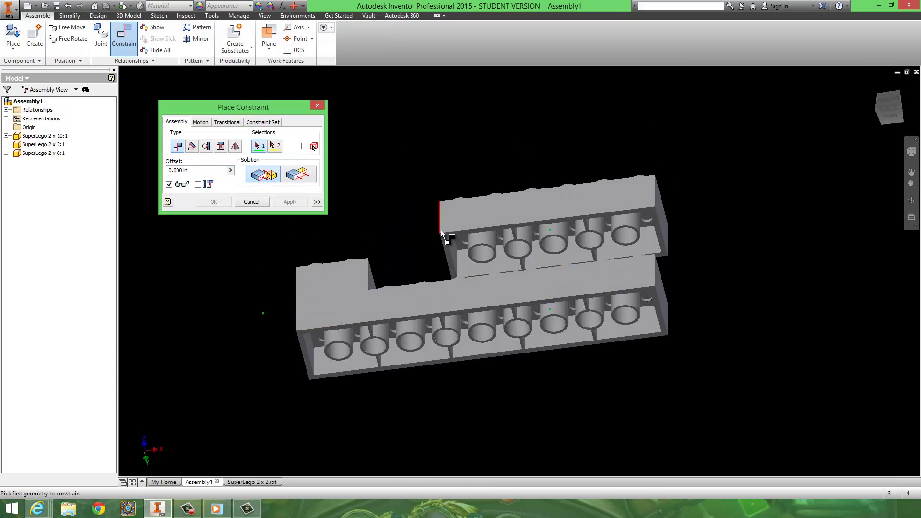
scroll(448, 237, down, 3)
click(451, 250)
scroll(453, 254, up, 5)
shift+middle_drag(467, 268, 476, 303)
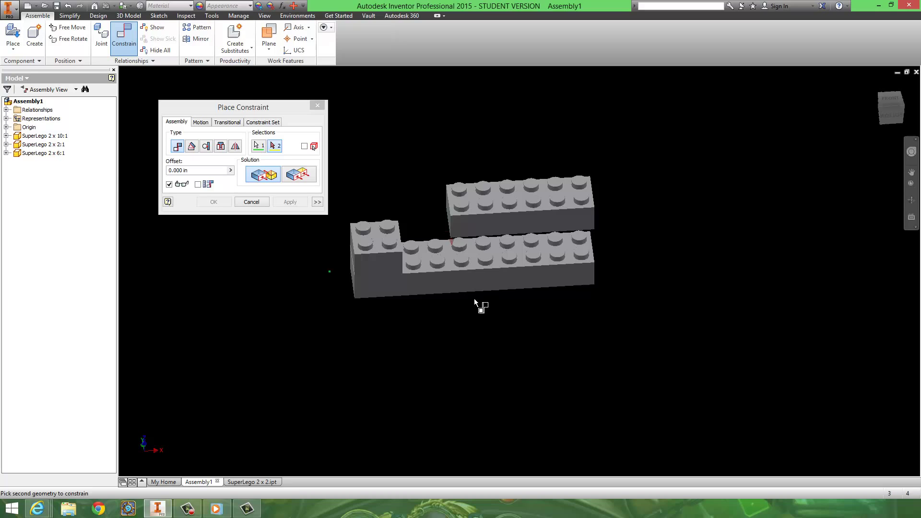
scroll(476, 267, down, 3)
click(481, 259)
click(303, 202)
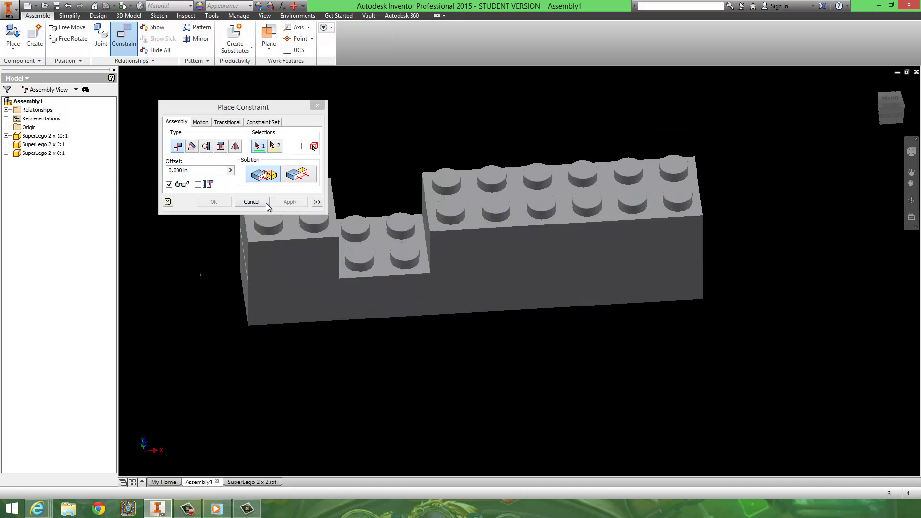
click(263, 202)
Adjust the appearance of the 2 x 10 and 2 x 6 bricks to dark red, RGB 193, 0, 0.
scroll(453, 294, up, 3)
shift+middle_drag(453, 288, 444, 306)
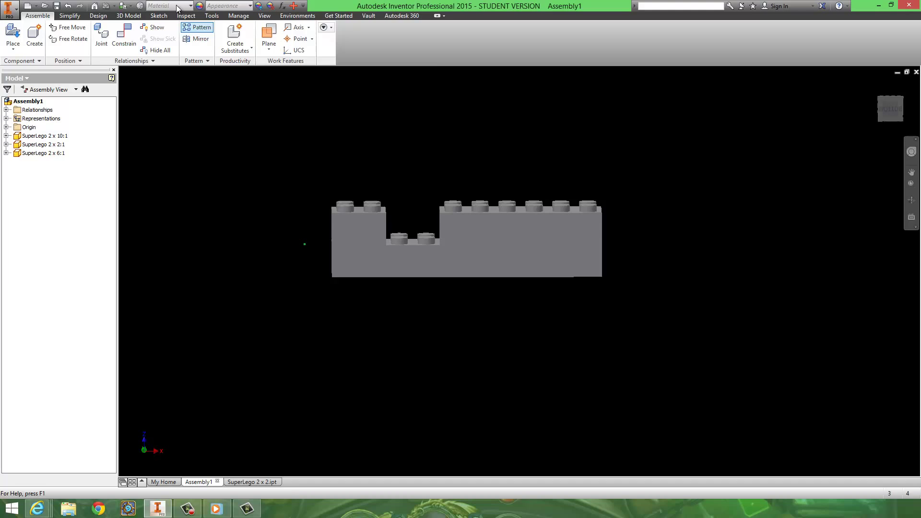
click(211, 16)
click(136, 38)
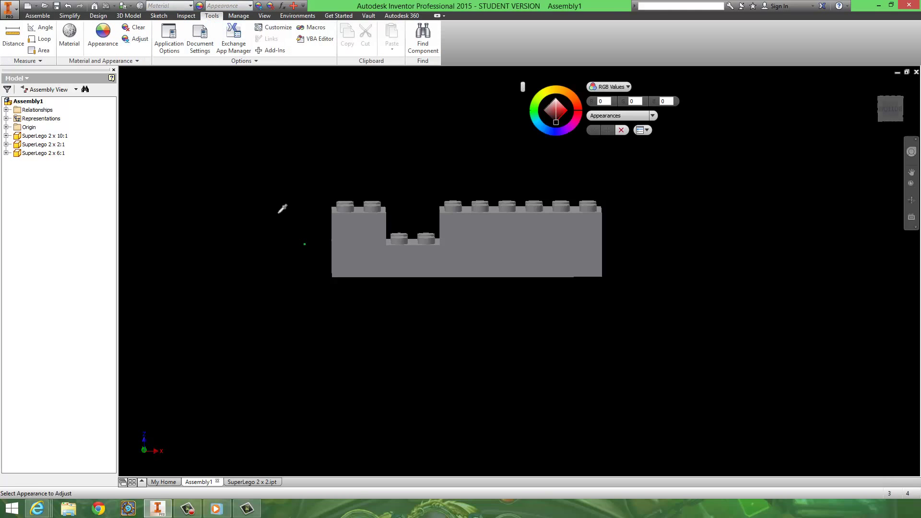
click(433, 263)
drag(549, 113, 578, 126)
click(473, 237)
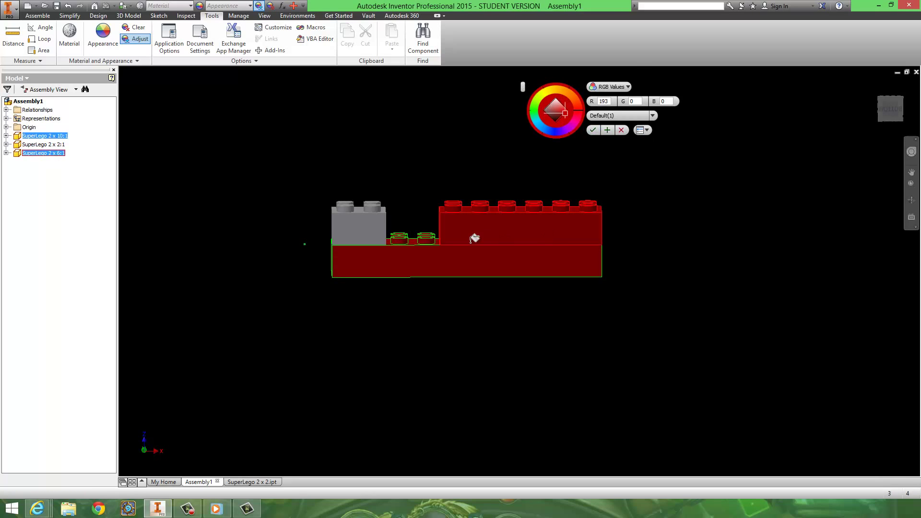
click(607, 132)
Adjust the appearance of the 2 x 2 brick to bright green, RGB 102, 255, 0.
click(381, 213)
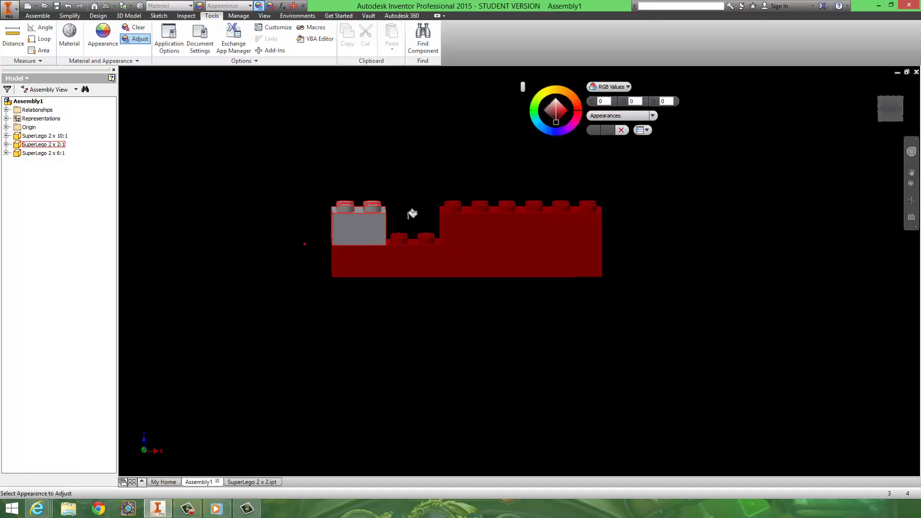
click(535, 104)
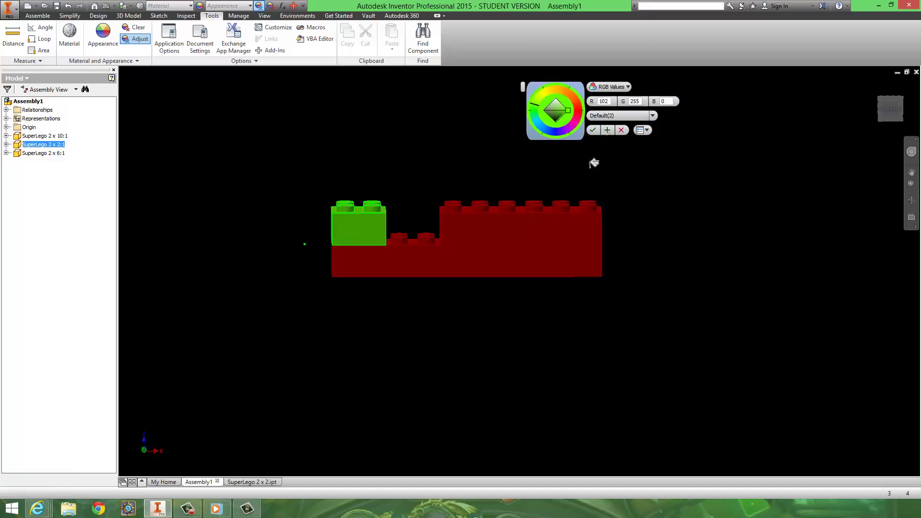
click(594, 130)
scroll(603, 279, up, 2)
middle_drag(604, 280, 559, 281)
scroll(577, 219, up, 3)
middle_drag(571, 217, 513, 304)
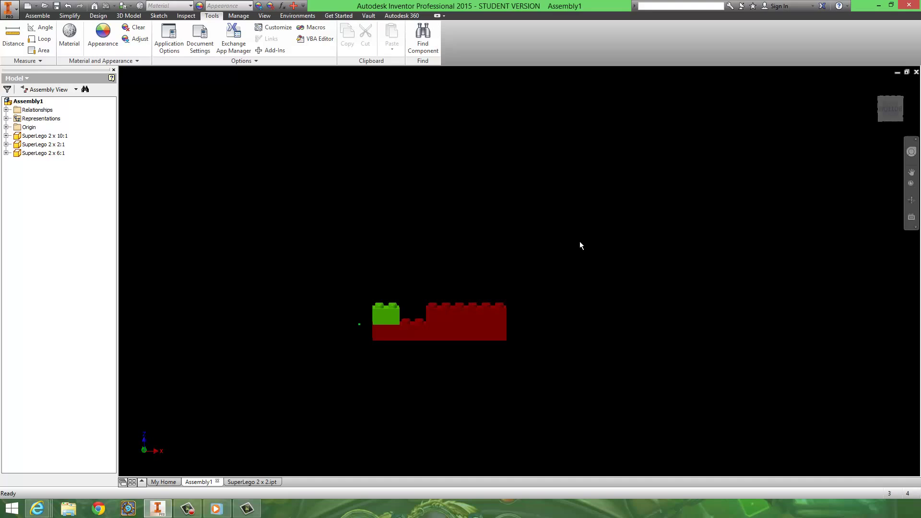